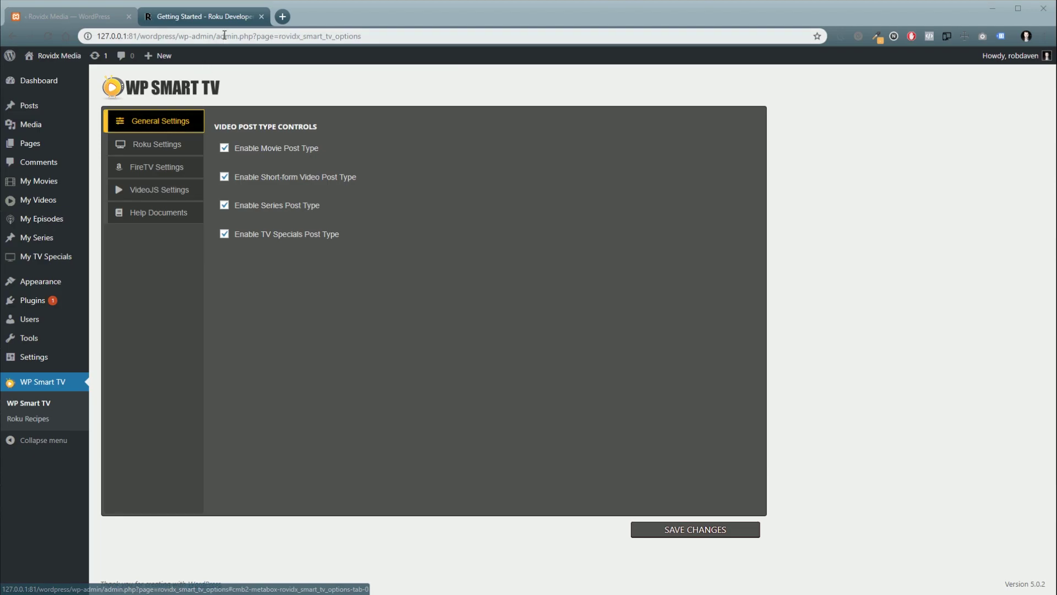
Step: Read through the Roku Direct Publisher Getting Started requirements, then go back to the WP Smart TV settings tab
{"action": "left_click", "coordinate": [223, 18]}
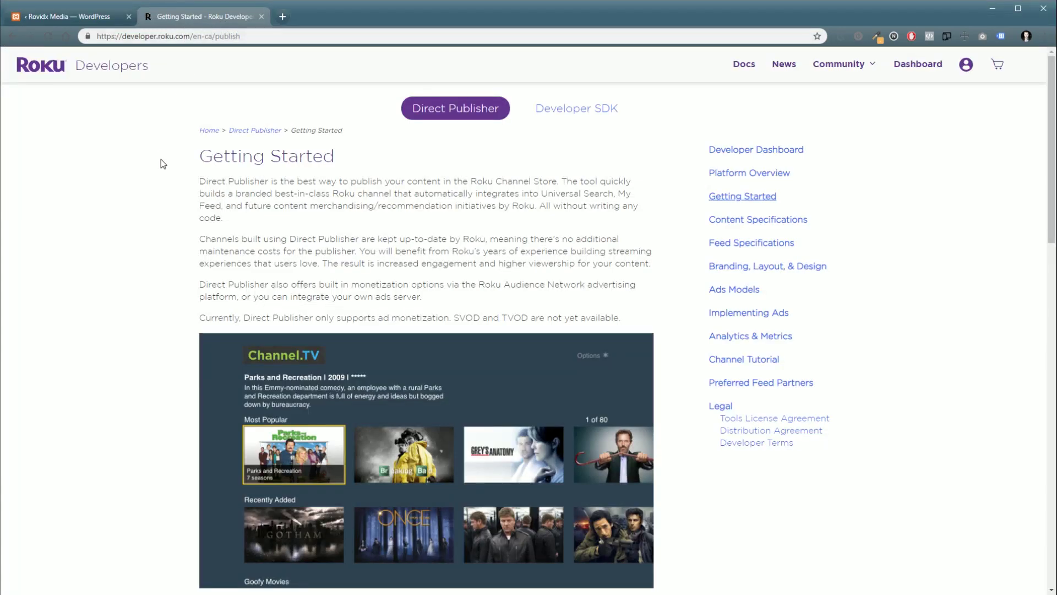
{"action": "scroll", "coordinate": [272, 289], "scroll_direction": "down", "scroll_amount": 3}
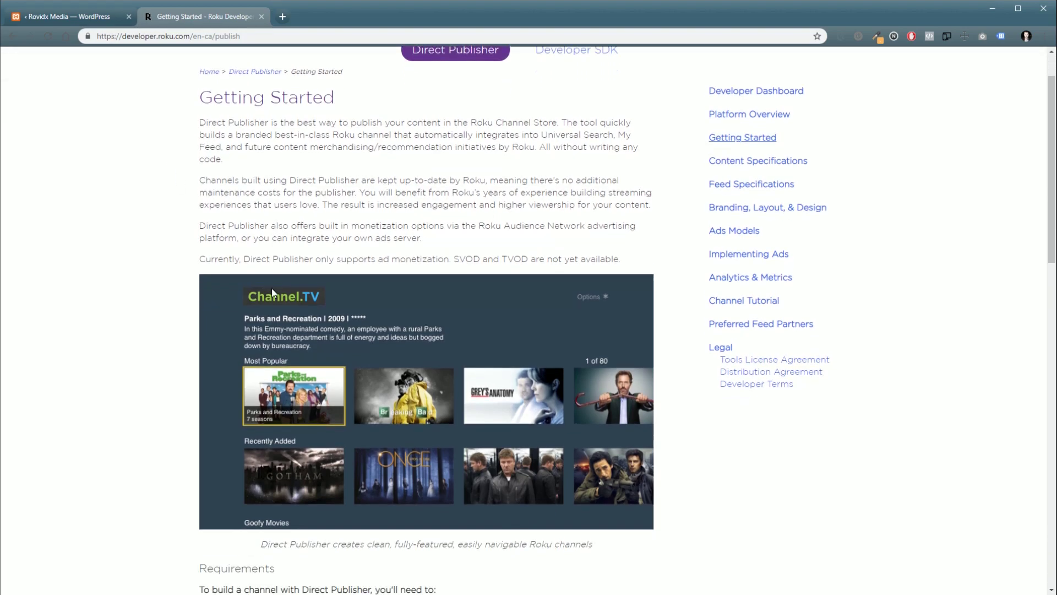
{"action": "scroll", "coordinate": [271, 278], "scroll_direction": "down", "scroll_amount": 2}
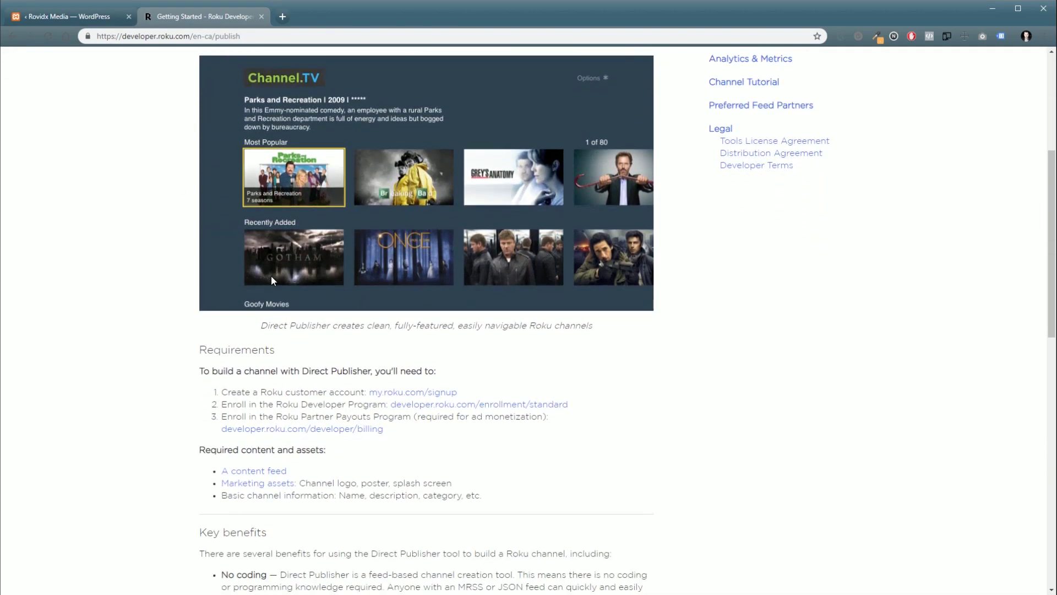
{"action": "scroll", "coordinate": [270, 275], "scroll_direction": "down", "scroll_amount": 2}
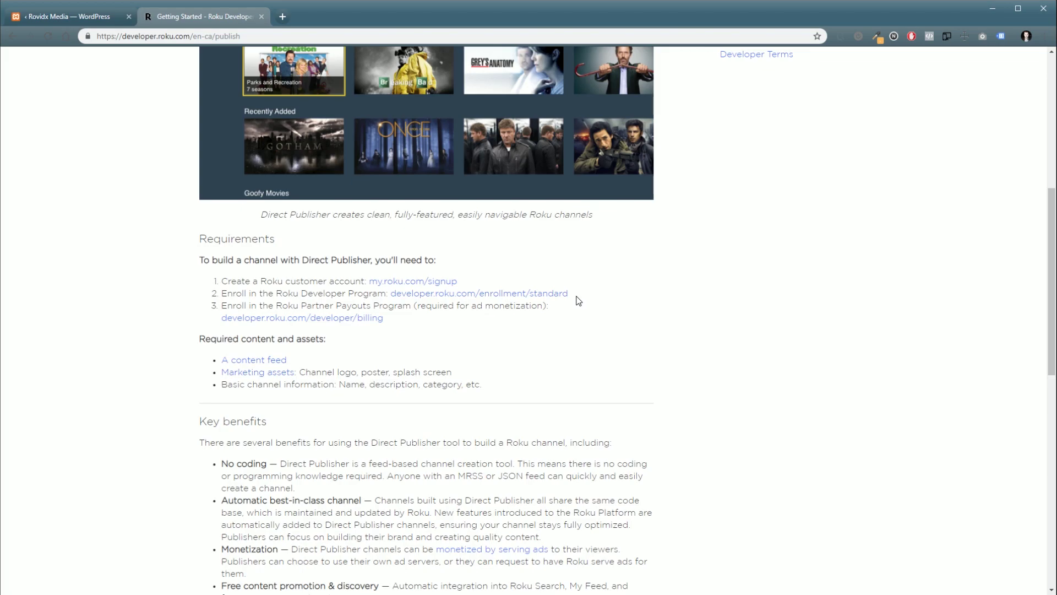
{"action": "scroll", "coordinate": [579, 292], "scroll_direction": "down", "scroll_amount": 7}
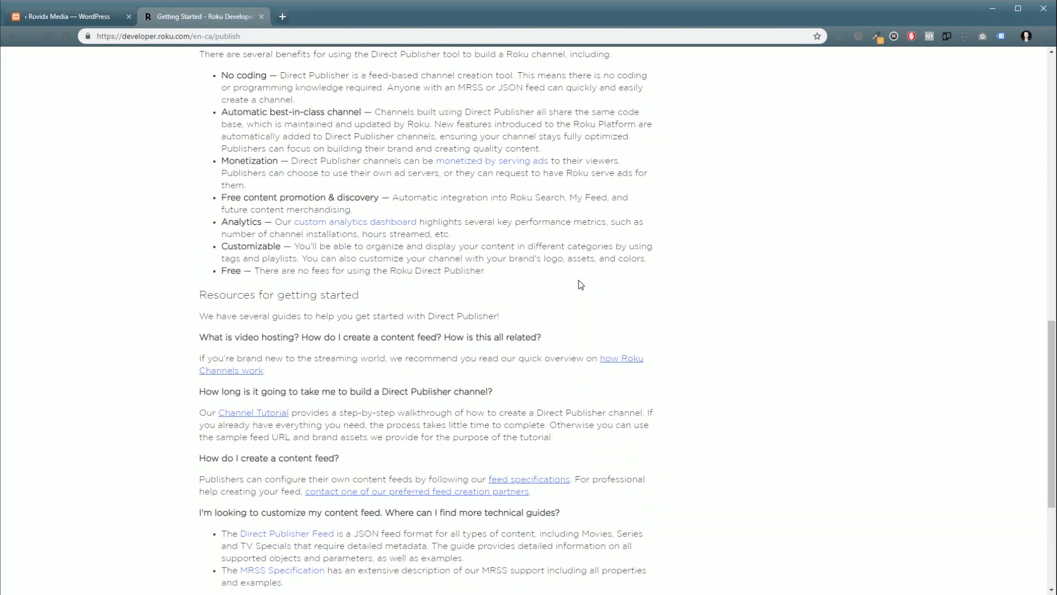
{"action": "scroll", "coordinate": [581, 284], "scroll_direction": "down", "scroll_amount": 4}
{"action": "scroll", "coordinate": [581, 285], "scroll_direction": "up", "scroll_amount": 16}
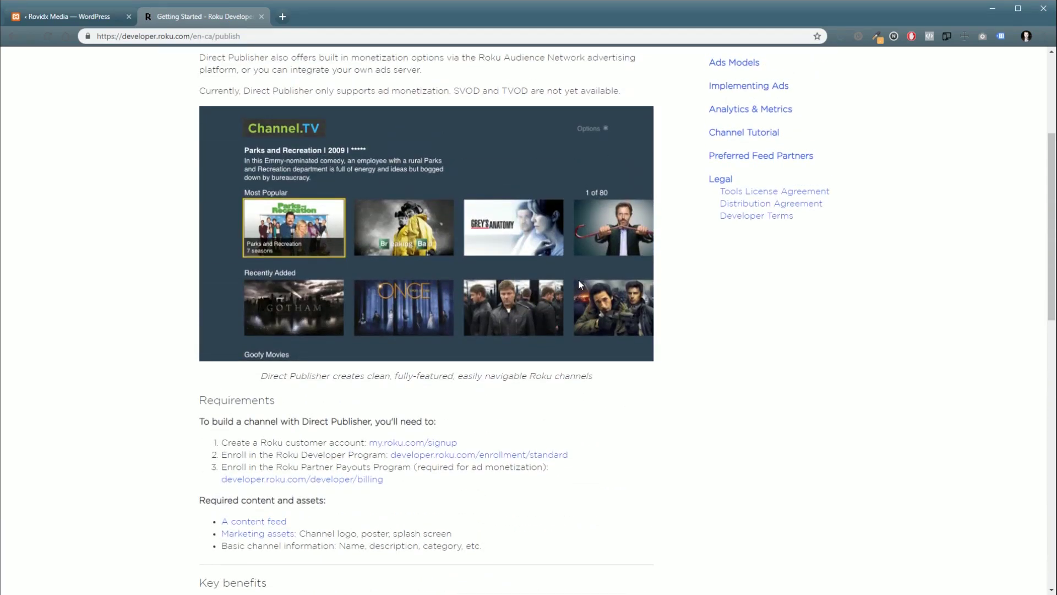
{"action": "scroll", "coordinate": [578, 281], "scroll_direction": "up", "scroll_amount": 3}
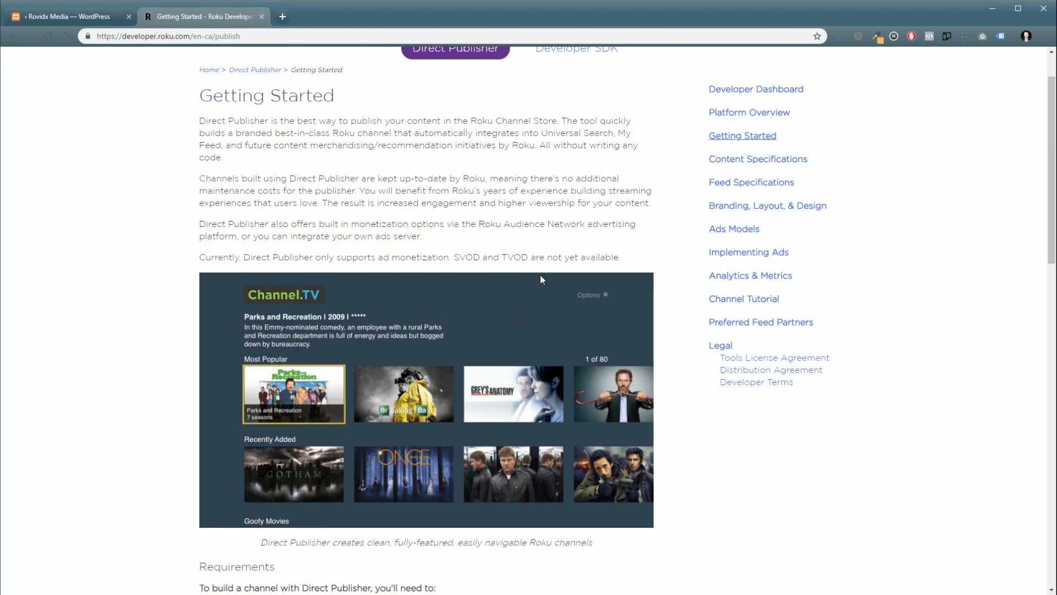
{"action": "key", "text": "ctrl+shift+Tab"}
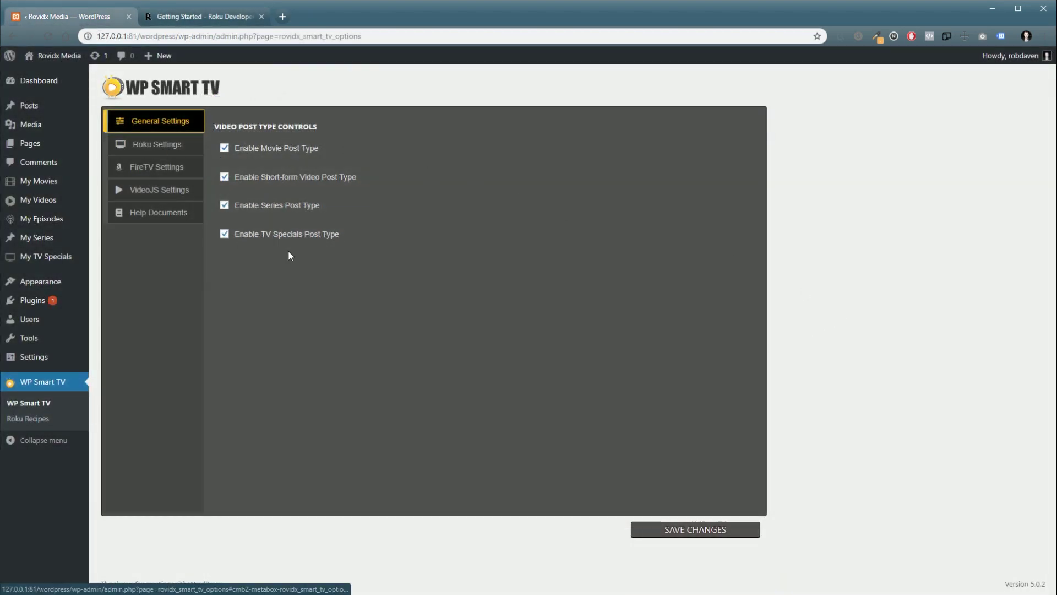
{"action": "mouse_move", "coordinate": [59, 185]}
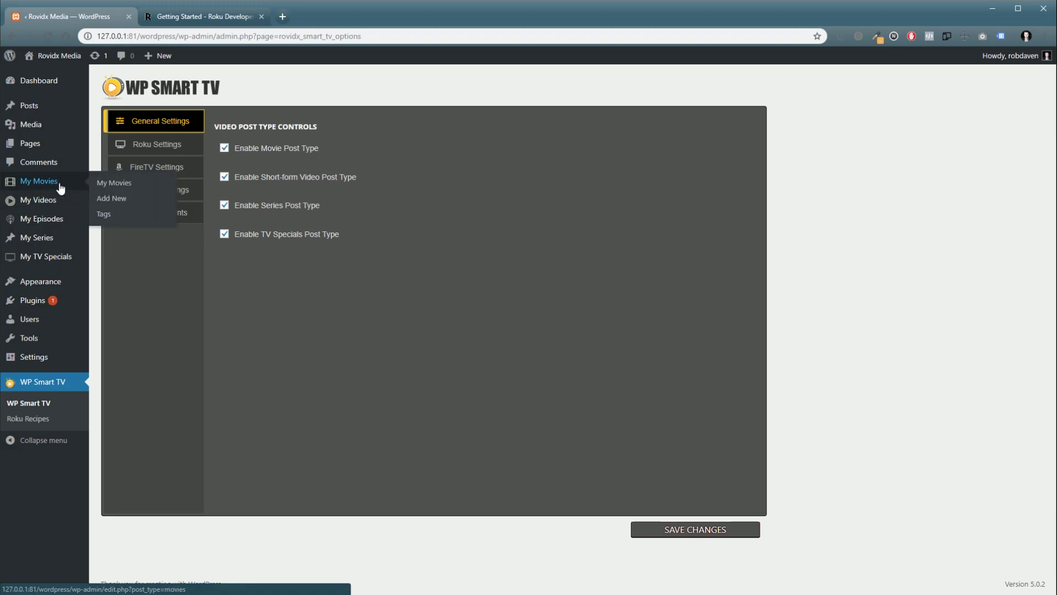
{"action": "mouse_move", "coordinate": [43, 204]}
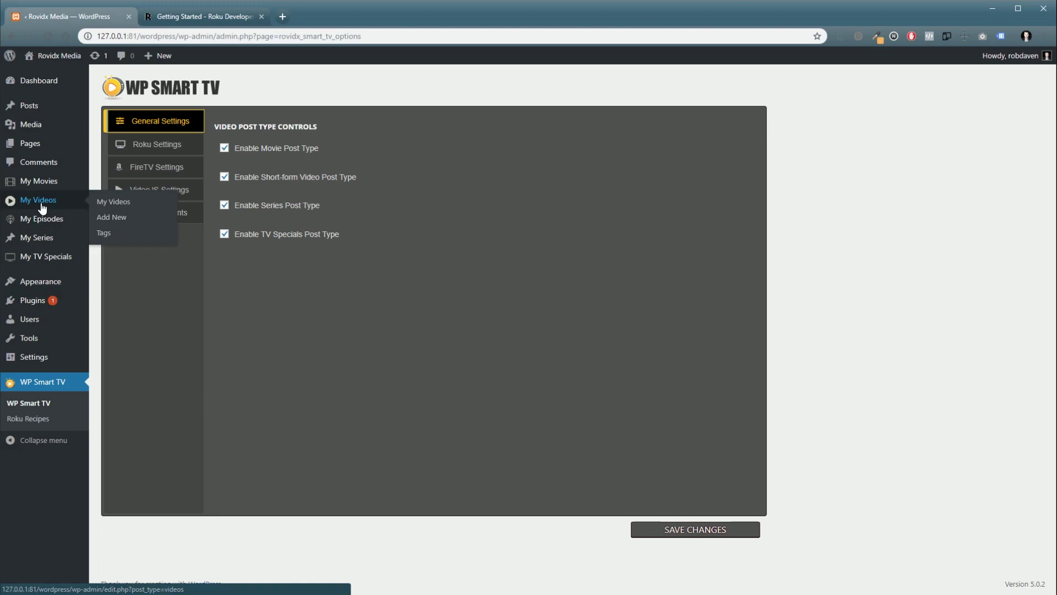
{"action": "mouse_move", "coordinate": [53, 263]}
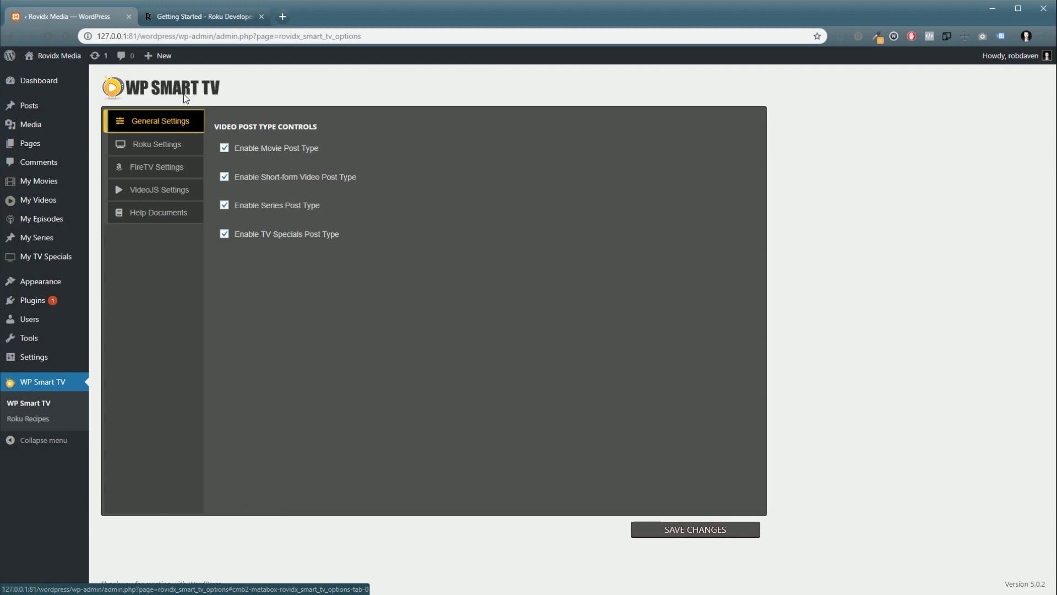
Step: Show WP Smart TV's Roku Settings tab and look over its feed and advertising options
{"action": "left_click", "coordinate": [139, 150]}
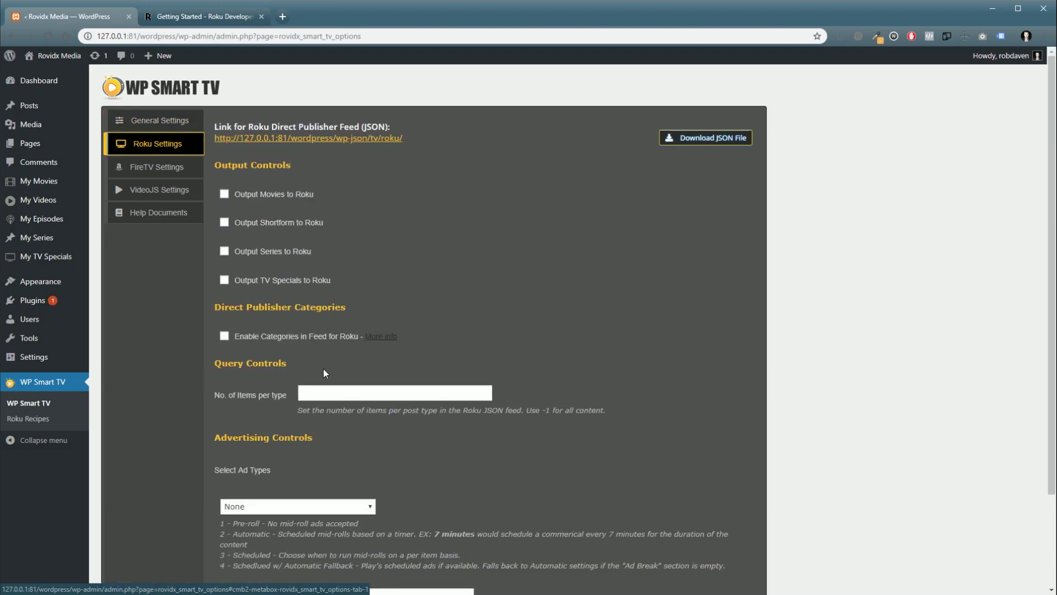
{"action": "scroll", "coordinate": [514, 397], "scroll_direction": "down", "scroll_amount": 2}
{"action": "scroll", "coordinate": [513, 398], "scroll_direction": "up", "scroll_amount": 2}
Step: Toggle the movies, short-form videos, series and TV specials output options for the Roku feed
{"action": "left_click", "coordinate": [224, 194]}
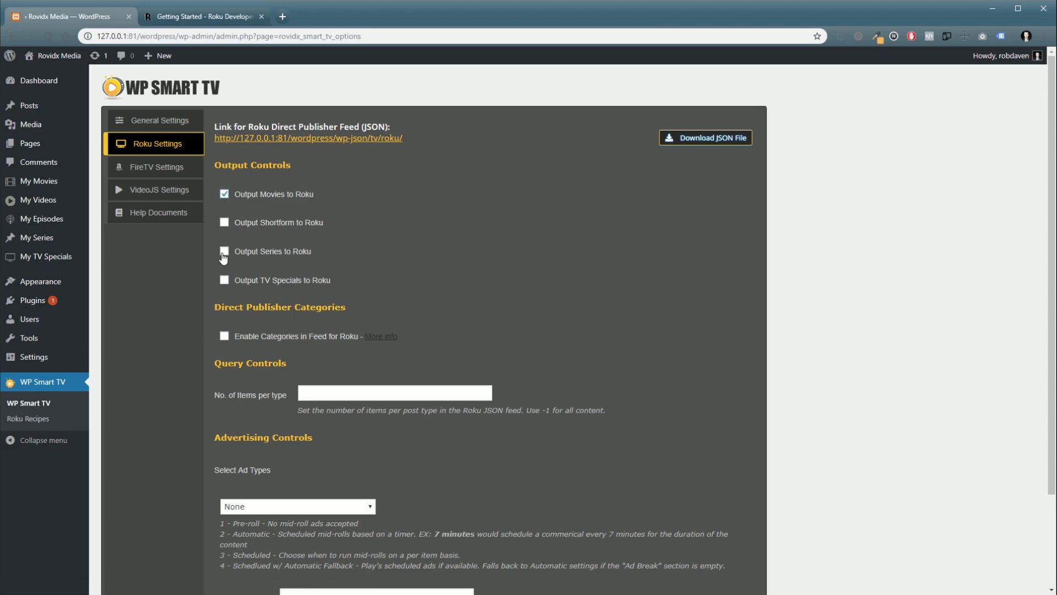
{"action": "left_click", "coordinate": [224, 222]}
{"action": "left_click", "coordinate": [224, 252]}
{"action": "left_click", "coordinate": [224, 280]}
{"action": "scroll", "coordinate": [228, 193], "scroll_direction": "down", "scroll_amount": 2}
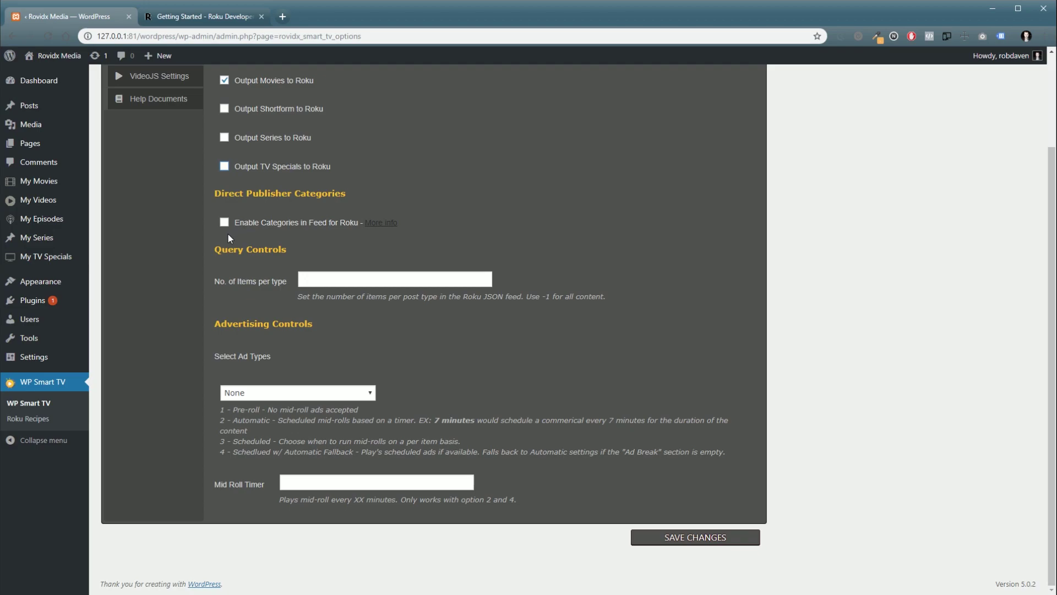
Step: Open My Movies in a new tab, start editing 'Title for Video', then return to the settings
{"action": "mouse_move", "coordinate": [58, 186]}
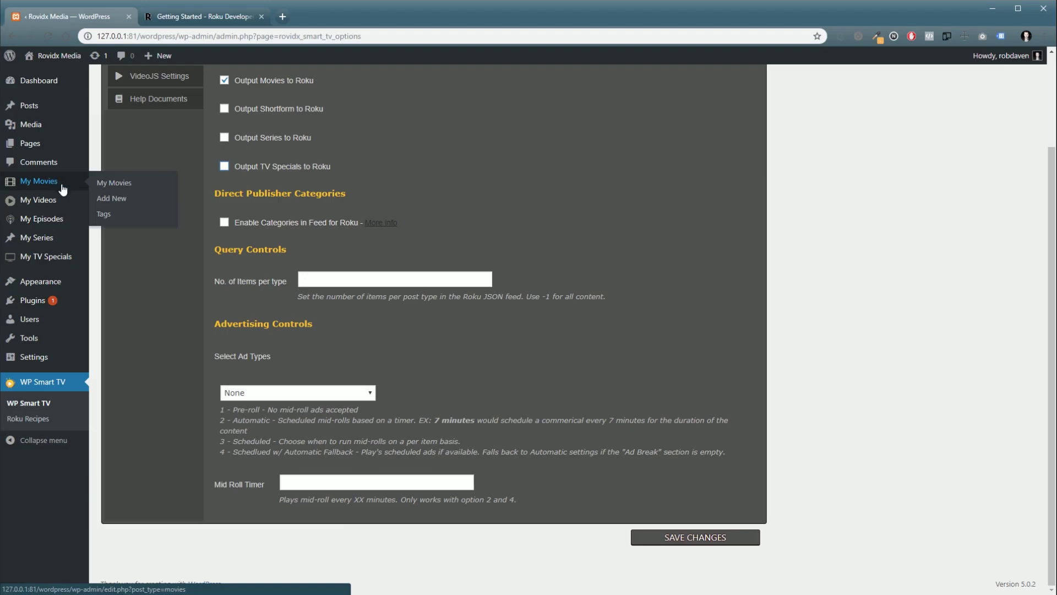
{"action": "right_click", "coordinate": [105, 183]}
{"action": "left_click", "coordinate": [119, 187]}
{"action": "left_click", "coordinate": [184, 16]}
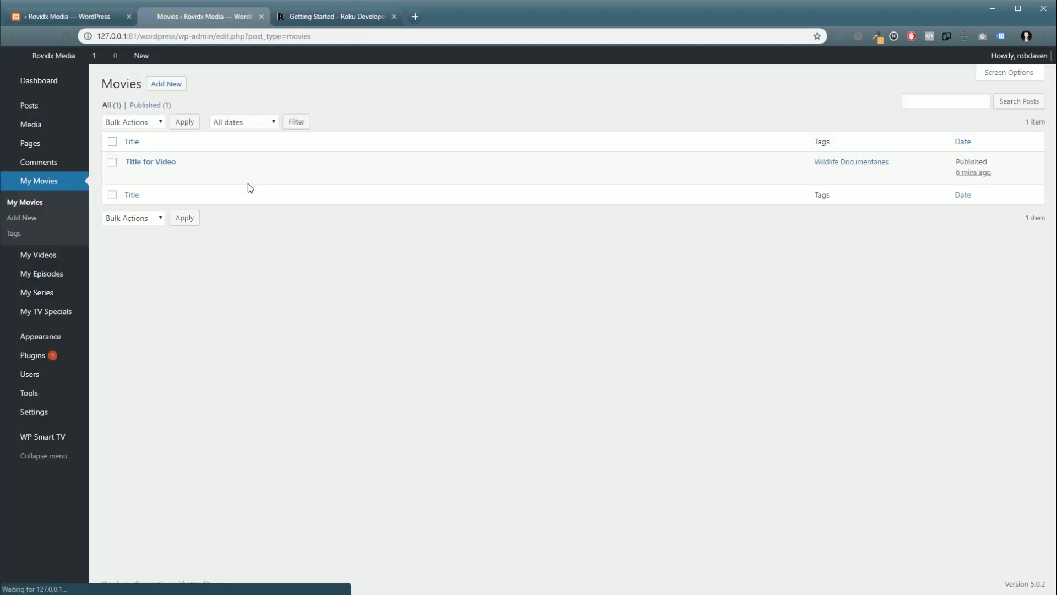
{"action": "left_click", "coordinate": [132, 174]}
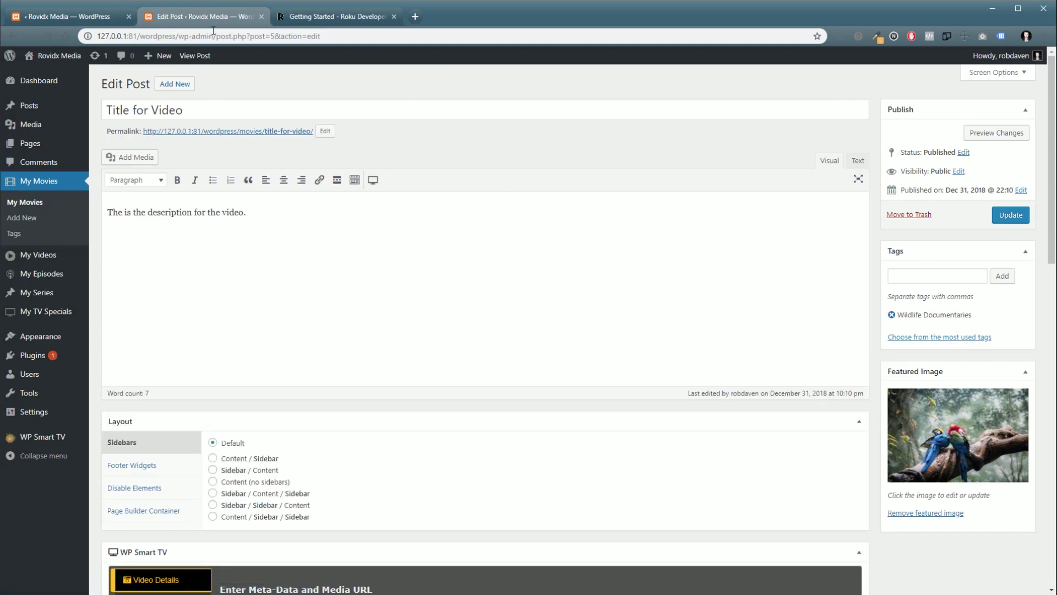
{"action": "left_click", "coordinate": [63, 17]}
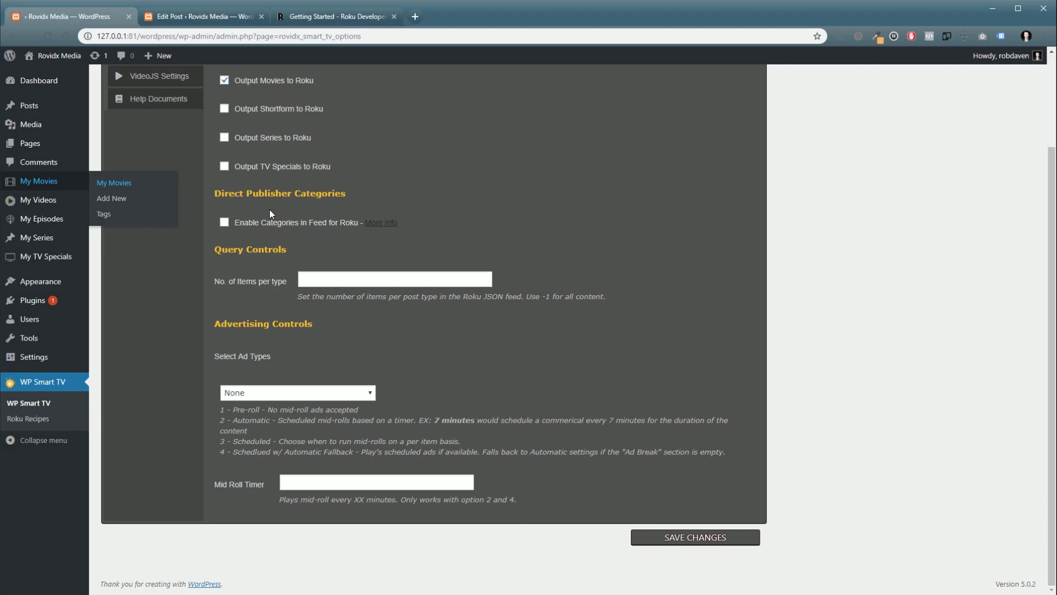
{"action": "scroll", "coordinate": [265, 230], "scroll_direction": "up", "scroll_amount": 1}
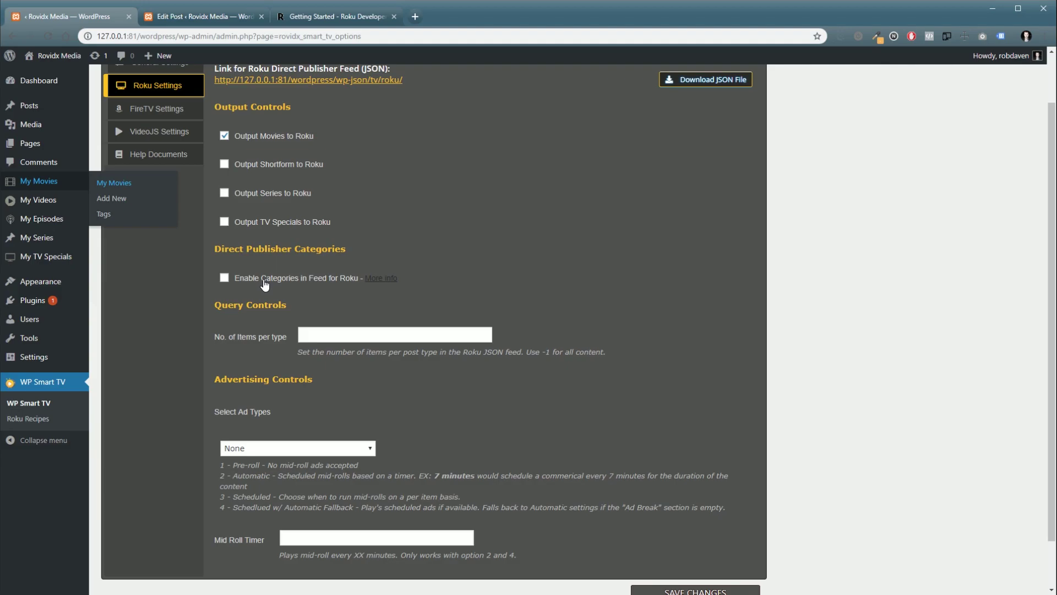
Step: Enable categories in the Roku feed and enter 10 as the number of items per type
{"action": "left_click", "coordinate": [224, 279]}
{"action": "scroll", "coordinate": [244, 291], "scroll_direction": "down", "scroll_amount": 1}
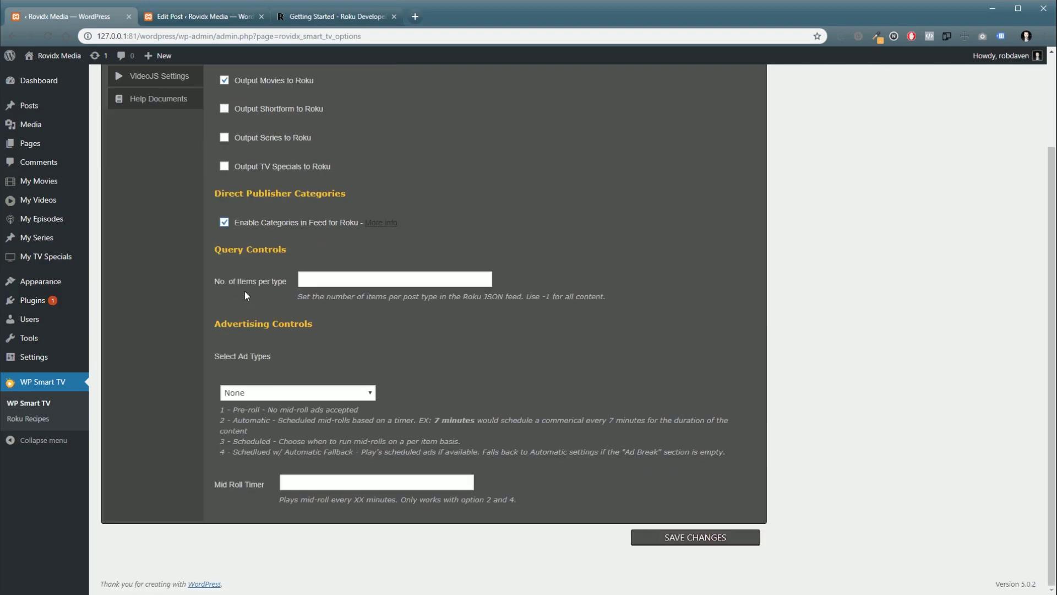
{"action": "left_click", "coordinate": [253, 282]}
{"action": "left_click", "coordinate": [460, 279]}
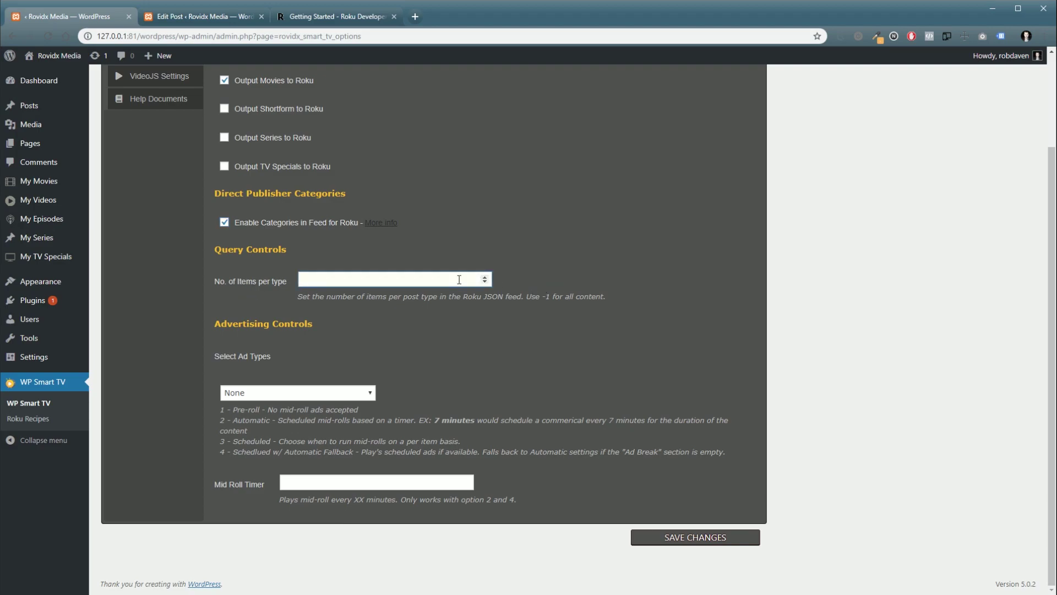
{"action": "type", "text": "10"}
Step: Try short-form videos, series and TV specials, leaving all three excluded from the feed
{"action": "left_click", "coordinate": [224, 109]}
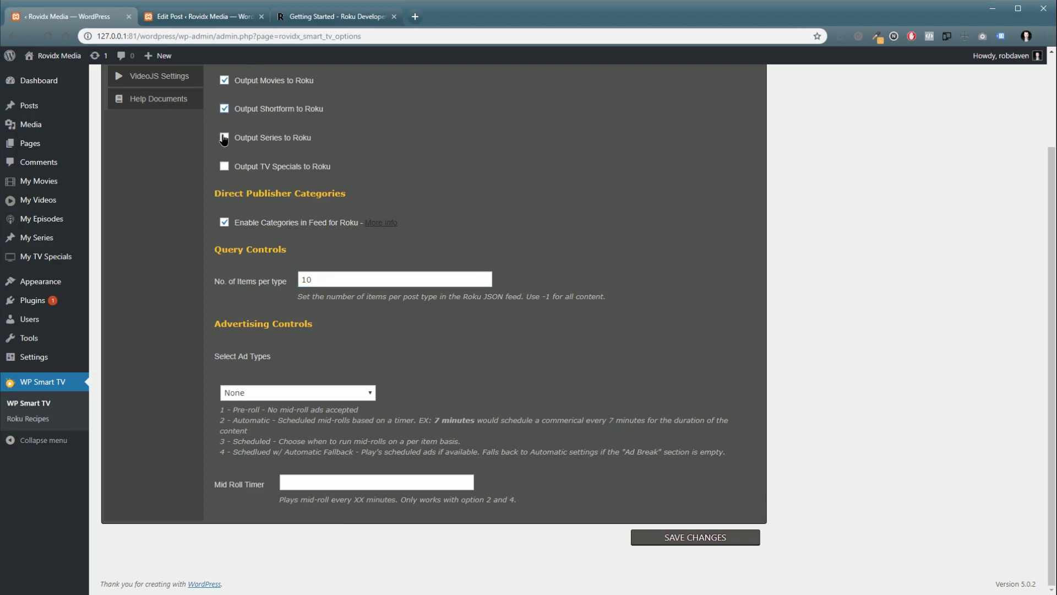
{"action": "left_click", "coordinate": [224, 167]}
{"action": "left_click", "coordinate": [224, 166]}
{"action": "left_click", "coordinate": [224, 164]}
{"action": "left_click", "coordinate": [224, 166]}
{"action": "left_click", "coordinate": [224, 138]}
{"action": "left_click", "coordinate": [224, 108]}
Step: Change items per type to -1 and highlight the note that -1 outputs all content
{"action": "double_click", "coordinate": [444, 280]}
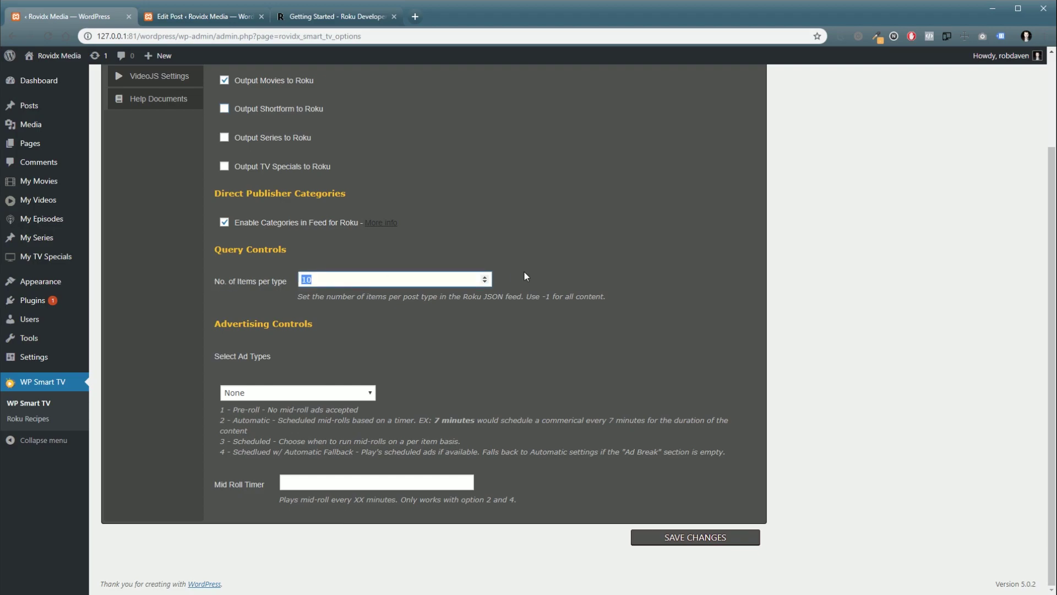
{"action": "type", "text": "-1"}
{"action": "left_click_drag", "start_coordinate": [526, 297], "coordinate": [606, 292]}
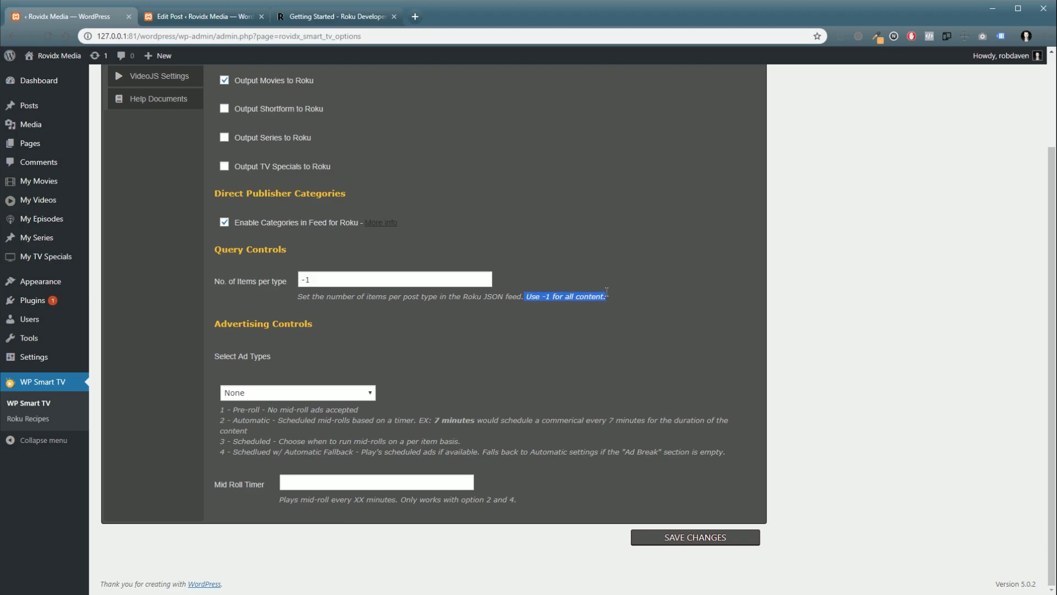
{"action": "left_click", "coordinate": [604, 367]}
{"action": "left_click", "coordinate": [299, 394]}
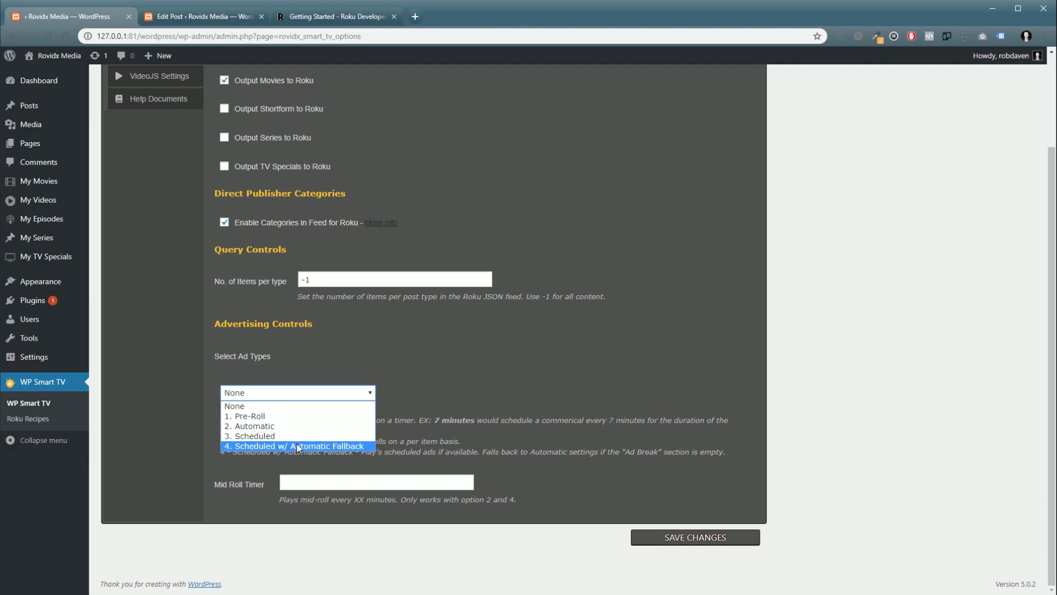
{"action": "left_click", "coordinate": [449, 438]}
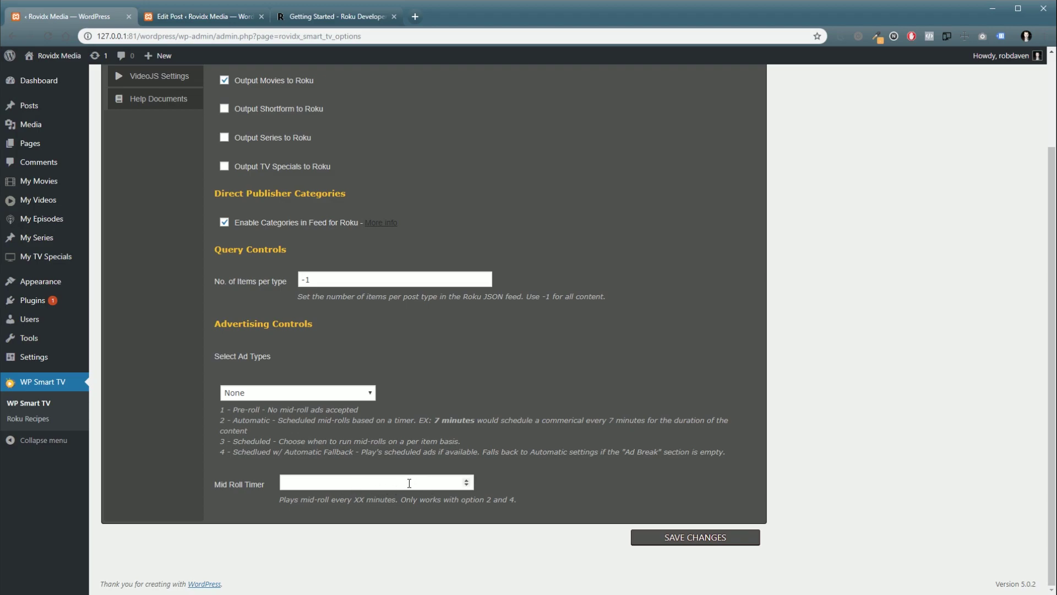
{"action": "left_click", "coordinate": [401, 485]}
Step: Save the WP Smart TV settings and open the Roku Direct Publisher Feed (JSON) link in a new tab
{"action": "left_click", "coordinate": [721, 545]}
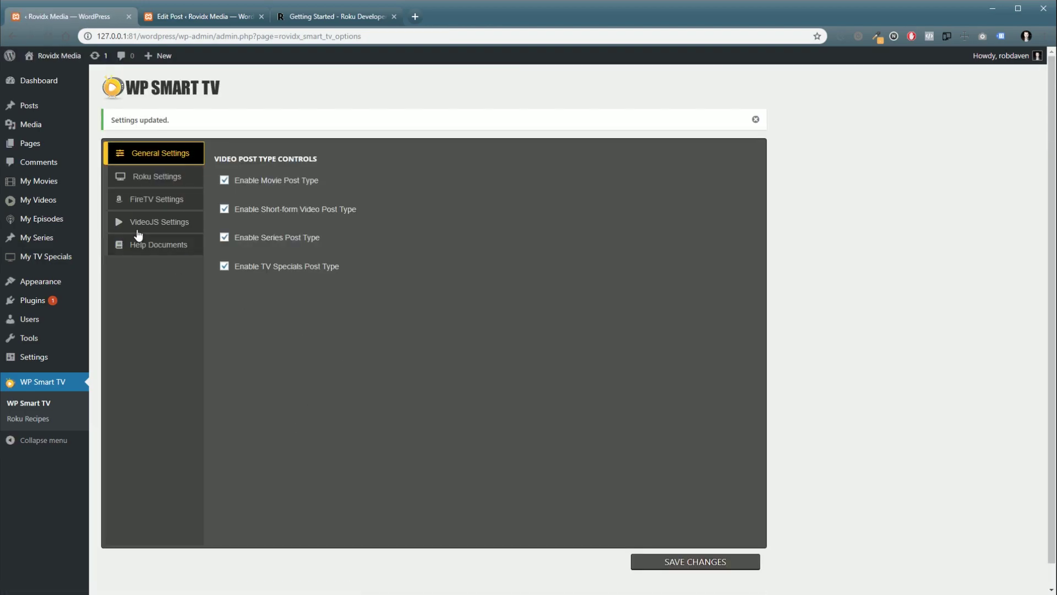
{"action": "left_click", "coordinate": [158, 184]}
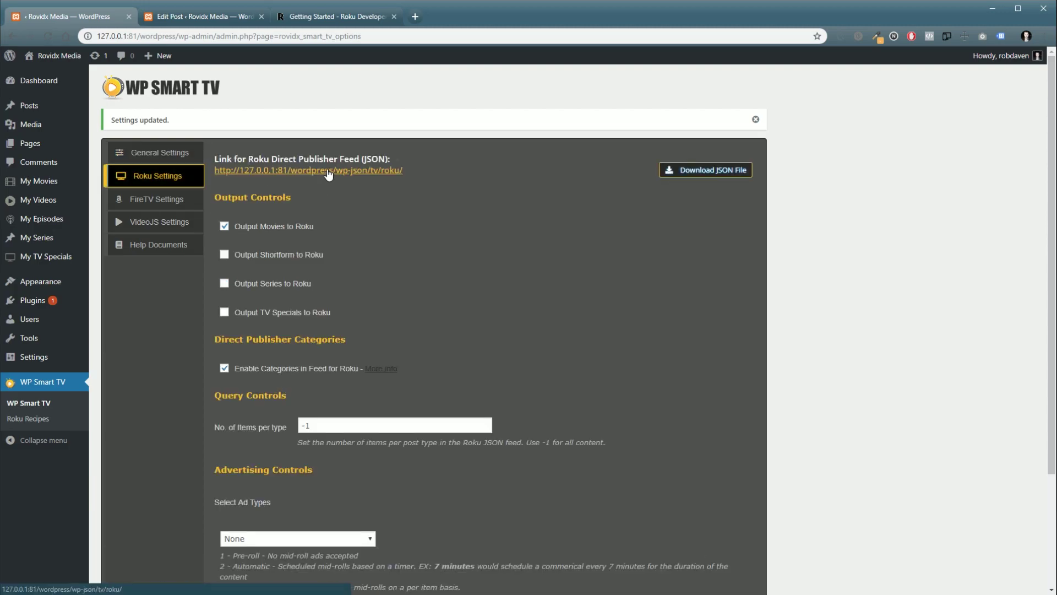
{"action": "left_click", "coordinate": [248, 173]}
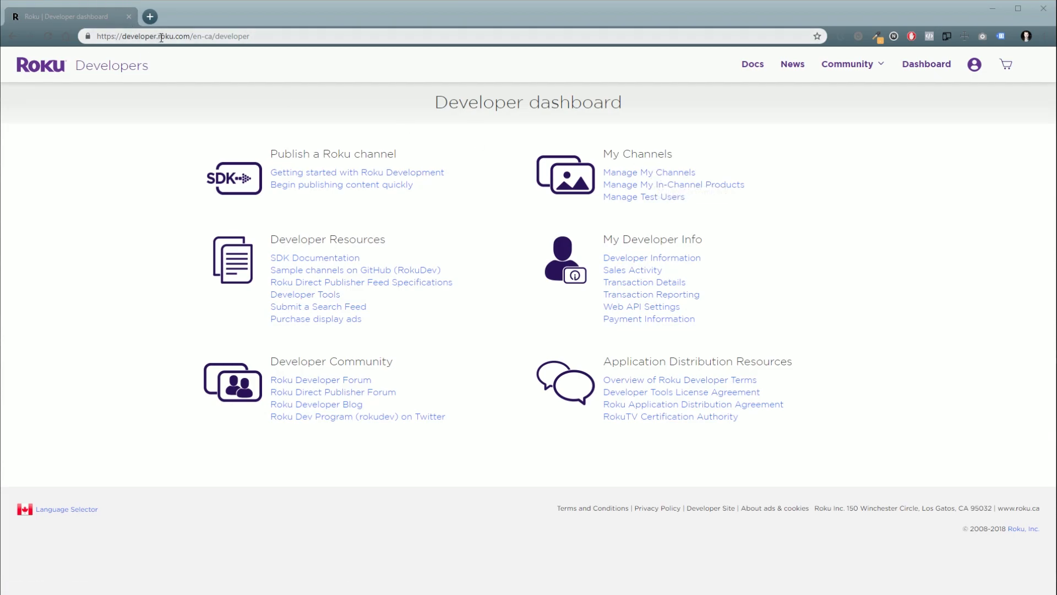
Step: From Manage My Channels, add a Direct Publisher channel named 'Rovidx TV'
{"action": "left_click", "coordinate": [654, 175]}
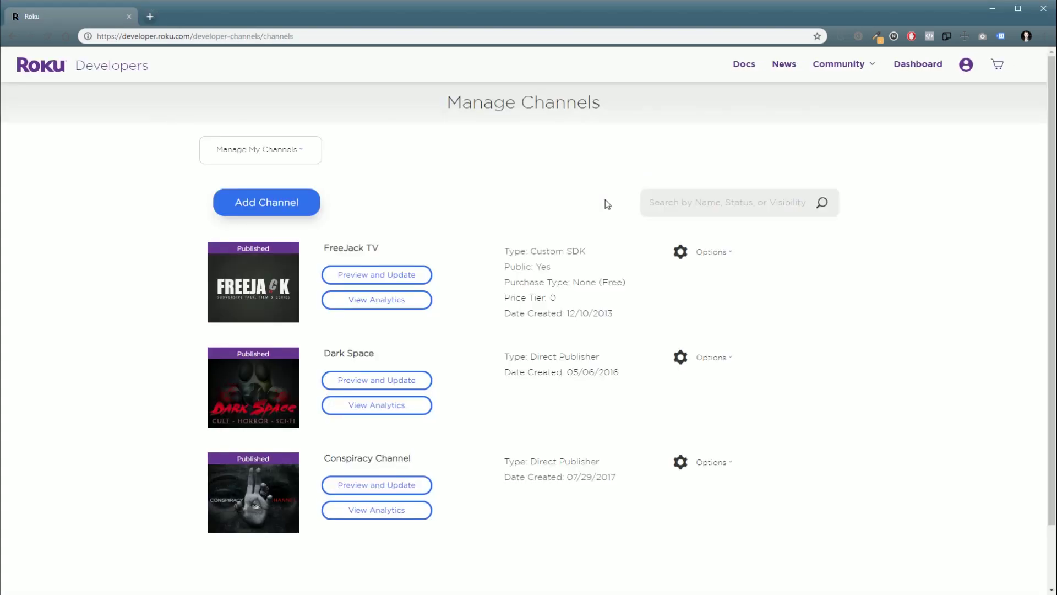
{"action": "left_click", "coordinate": [284, 210]}
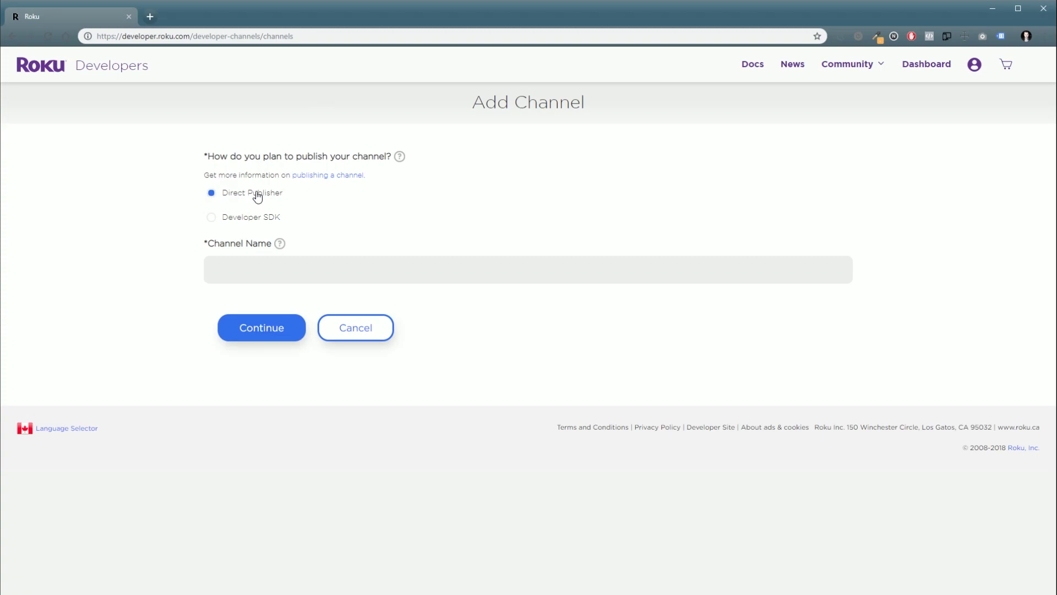
{"action": "left_click", "coordinate": [238, 273]}
{"action": "type", "text": "Rovidx TV"}
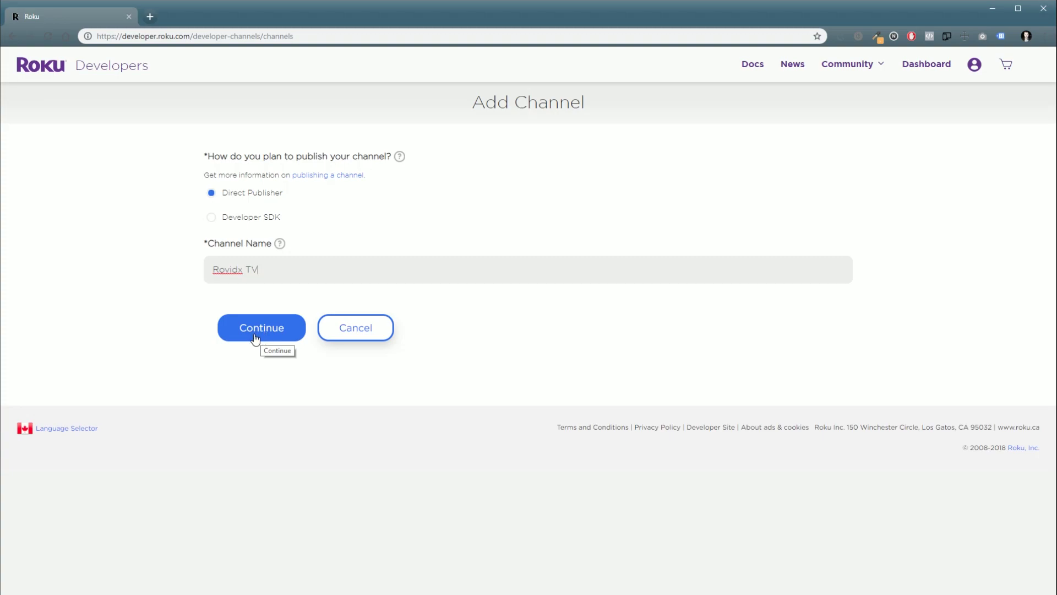
{"action": "left_click", "coordinate": [256, 332]}
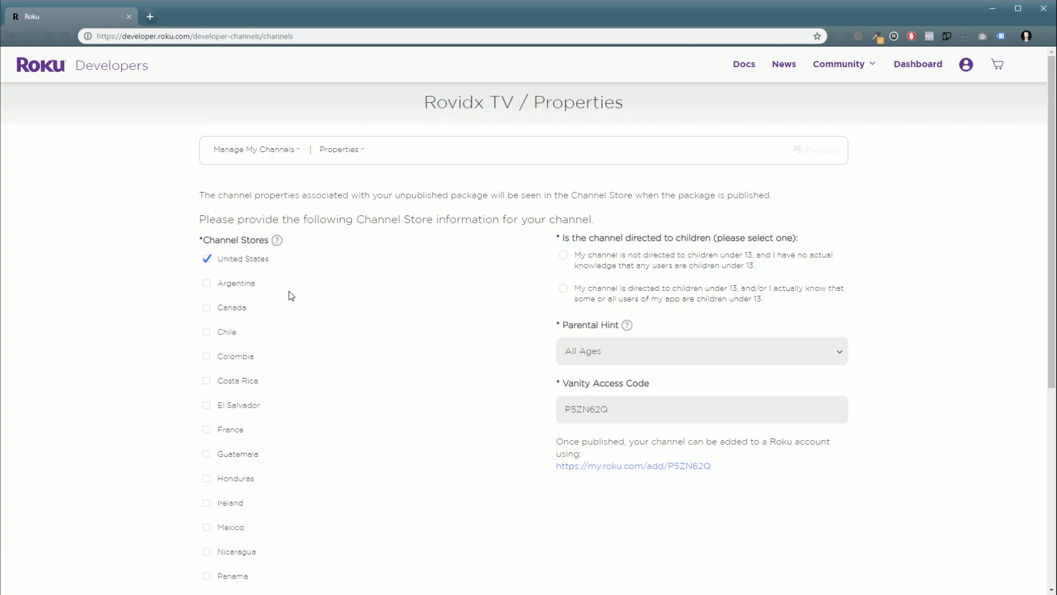
Step: Tick channel stores Argentina, Canada, Chile, Colombia, Costa Rica, El Salvador, France, Guatemala and Honduras
{"action": "scroll", "coordinate": [290, 287], "scroll_direction": "down", "scroll_amount": 1}
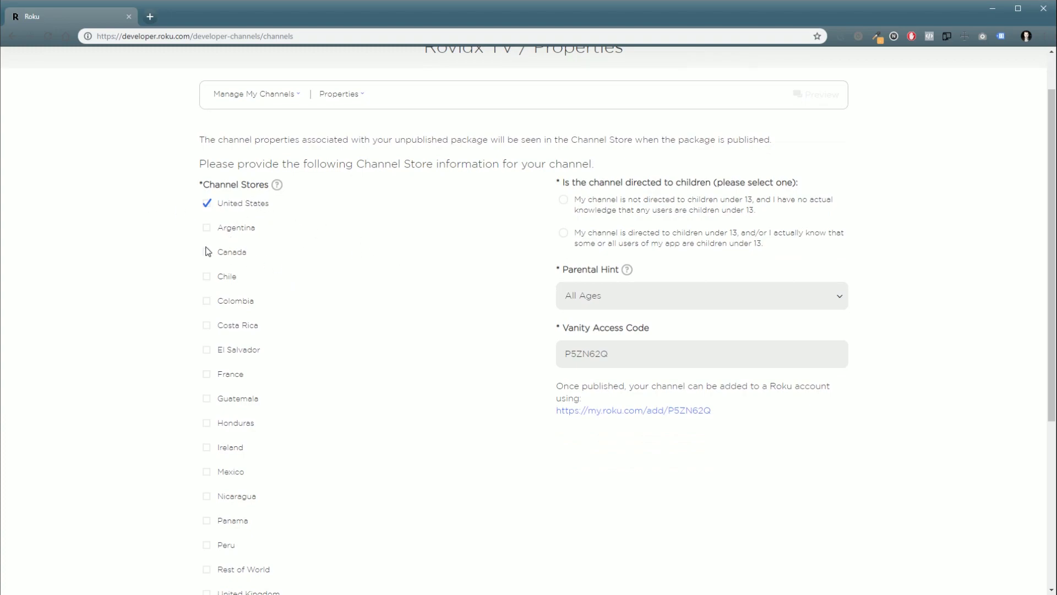
{"action": "left_click", "coordinate": [206, 228]}
{"action": "left_click", "coordinate": [207, 252]}
{"action": "left_click", "coordinate": [208, 278]}
{"action": "left_click", "coordinate": [207, 302]}
{"action": "left_click", "coordinate": [207, 326]}
{"action": "left_click", "coordinate": [209, 354]}
{"action": "left_click", "coordinate": [207, 379]}
{"action": "left_click", "coordinate": [207, 402]}
{"action": "left_click", "coordinate": [210, 425]}
Step: Also tick Ireland, Mexico, Nicaragua, Panama, Peru, Rest of World and United Kingdom
{"action": "left_click", "coordinate": [208, 451]}
{"action": "left_click", "coordinate": [209, 473]}
{"action": "left_click", "coordinate": [211, 498]}
{"action": "left_click", "coordinate": [212, 520]}
{"action": "left_click", "coordinate": [208, 545]}
{"action": "left_click", "coordinate": [207, 569]}
{"action": "scroll", "coordinate": [314, 532], "scroll_direction": "down", "scroll_amount": 1}
{"action": "scroll", "coordinate": [312, 530], "scroll_direction": "down", "scroll_amount": 3}
{"action": "left_click", "coordinate": [207, 431]}
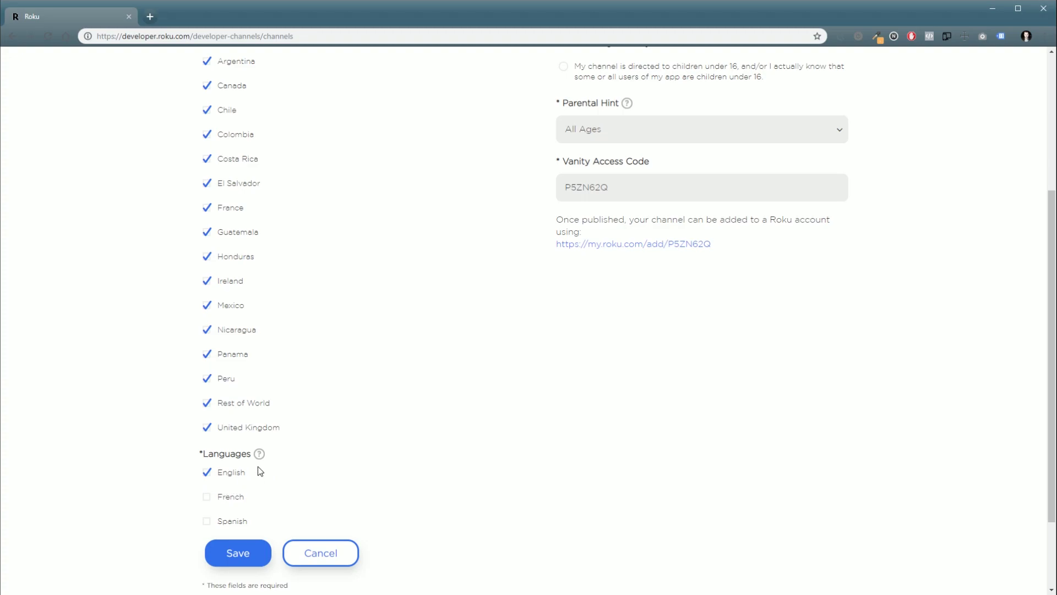
{"action": "scroll", "coordinate": [593, 454], "scroll_direction": "up", "scroll_amount": 4}
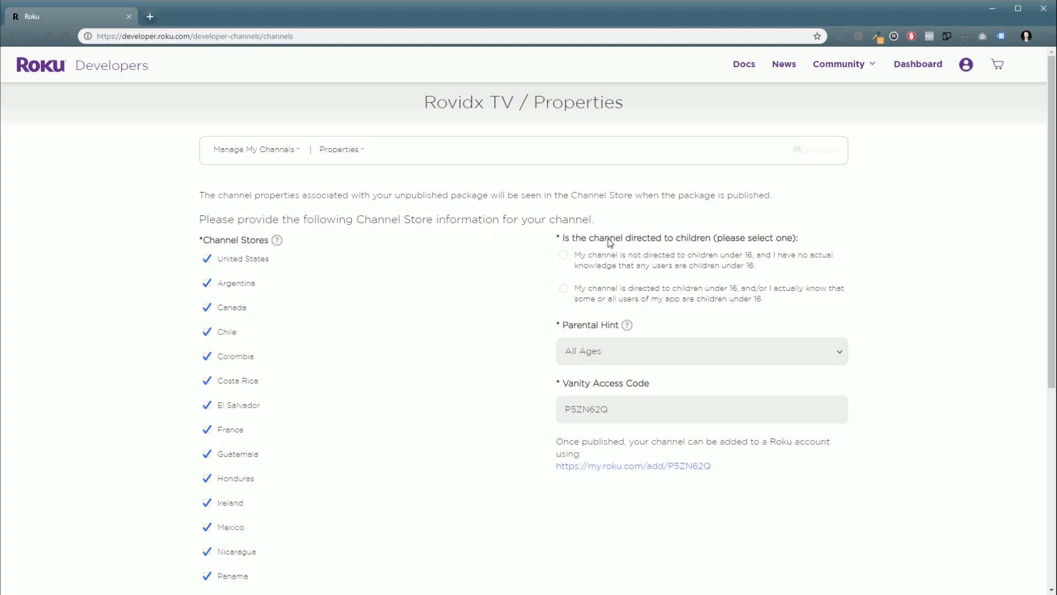
Step: Declare Rovidx TV not directed to children under 16 and keep the parental hint at All Ages
{"action": "left_click", "coordinate": [563, 255]}
{"action": "left_click", "coordinate": [628, 355]}
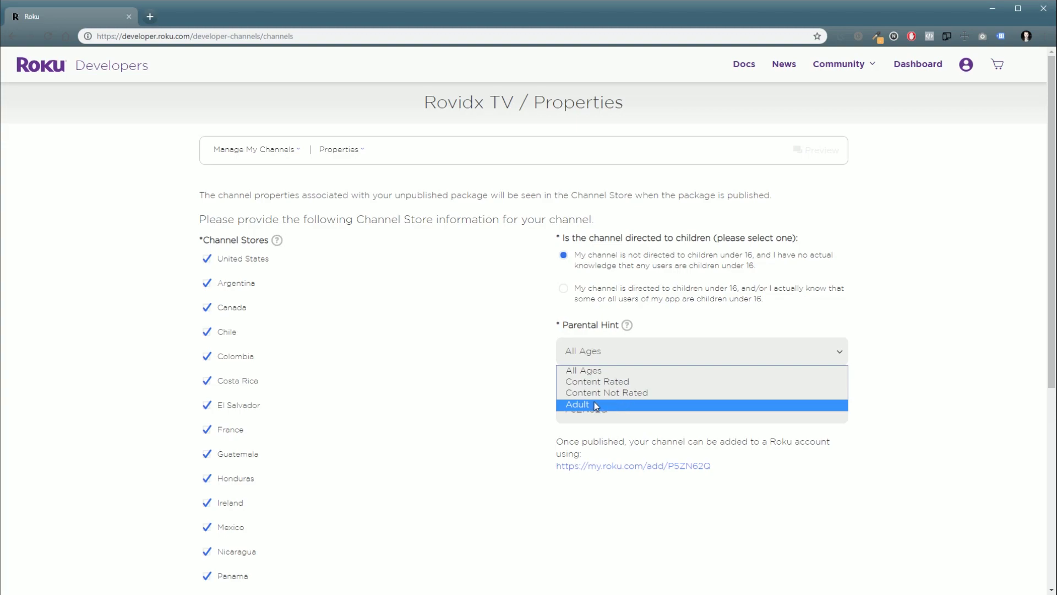
{"action": "left_click", "coordinate": [599, 371]}
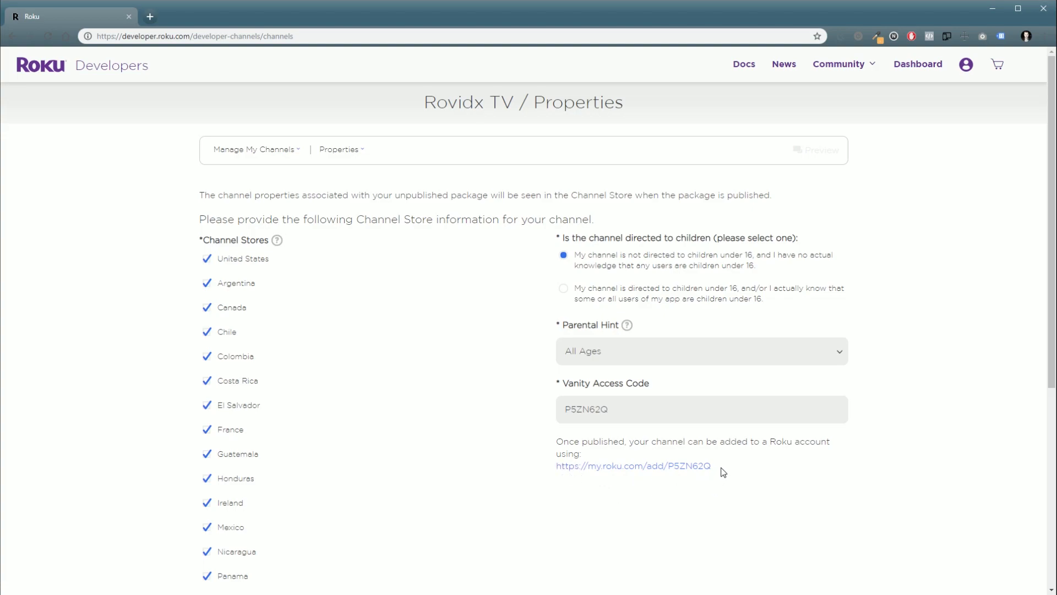
{"action": "left_click_drag", "start_coordinate": [622, 398], "coordinate": [462, 405]}
{"action": "type", "text": "rovidx"}
{"action": "scroll", "coordinate": [752, 512], "scroll_direction": "down", "scroll_amount": 5}
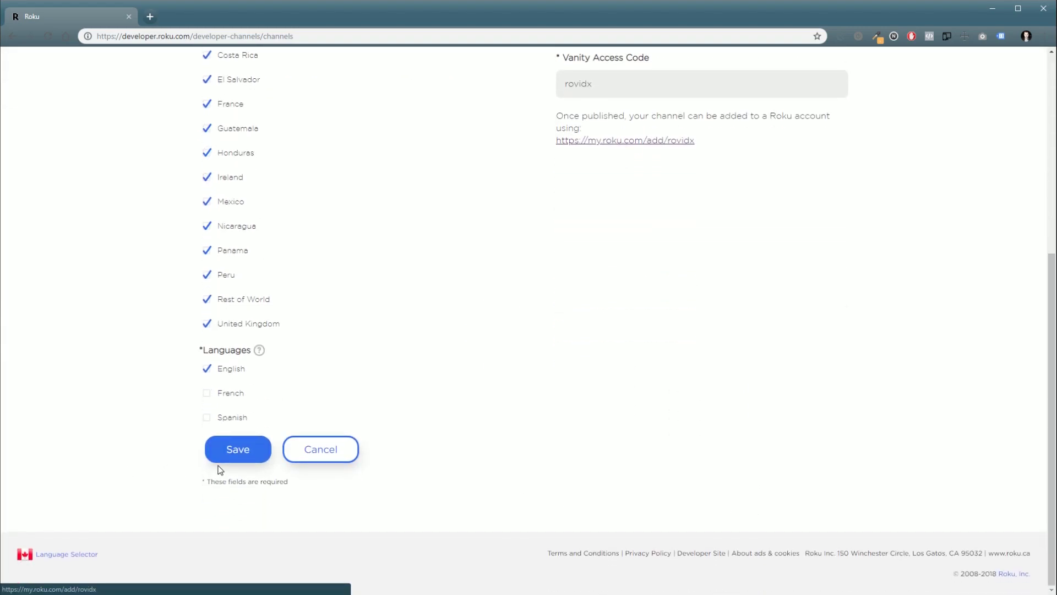
{"action": "left_click", "coordinate": [230, 448]}
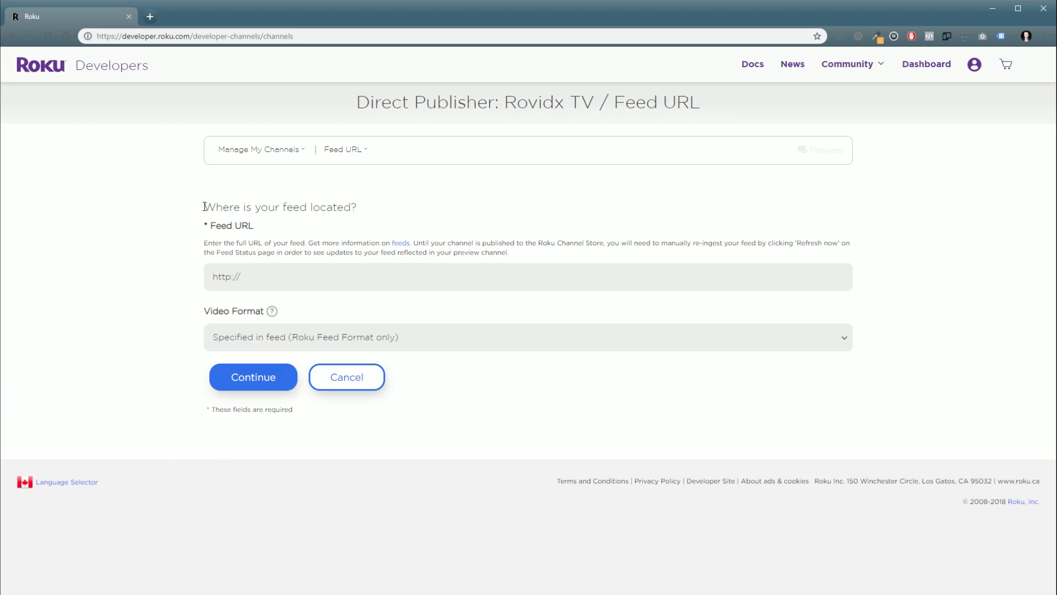
{"action": "left_click", "coordinate": [285, 275]}
{"action": "left_click_drag", "start_coordinate": [241, 277], "coordinate": [132, 278]}
{"action": "key", "text": "ctrl+v"}
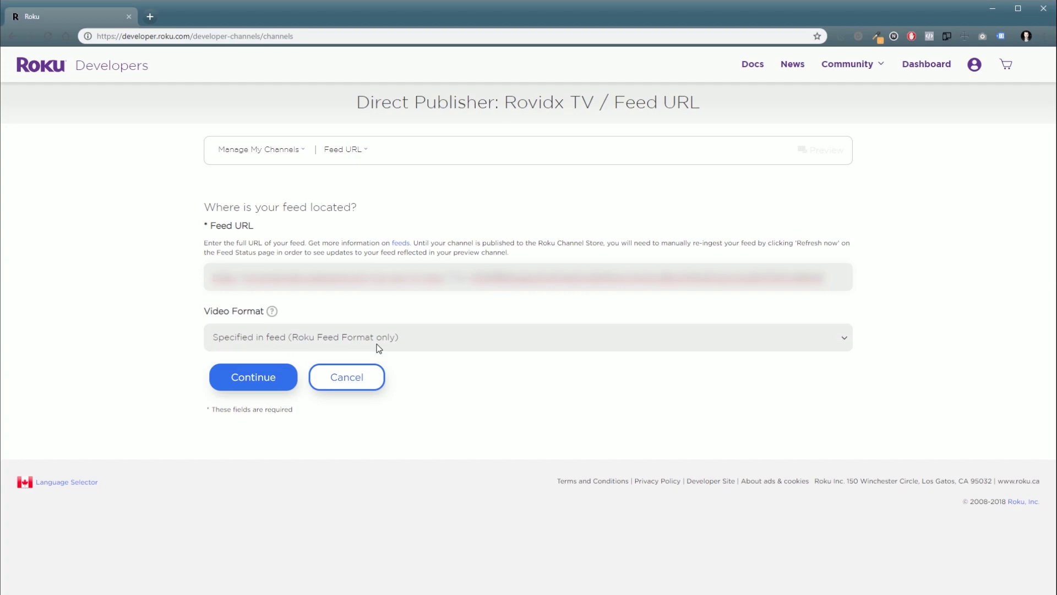
{"action": "left_click", "coordinate": [254, 378]}
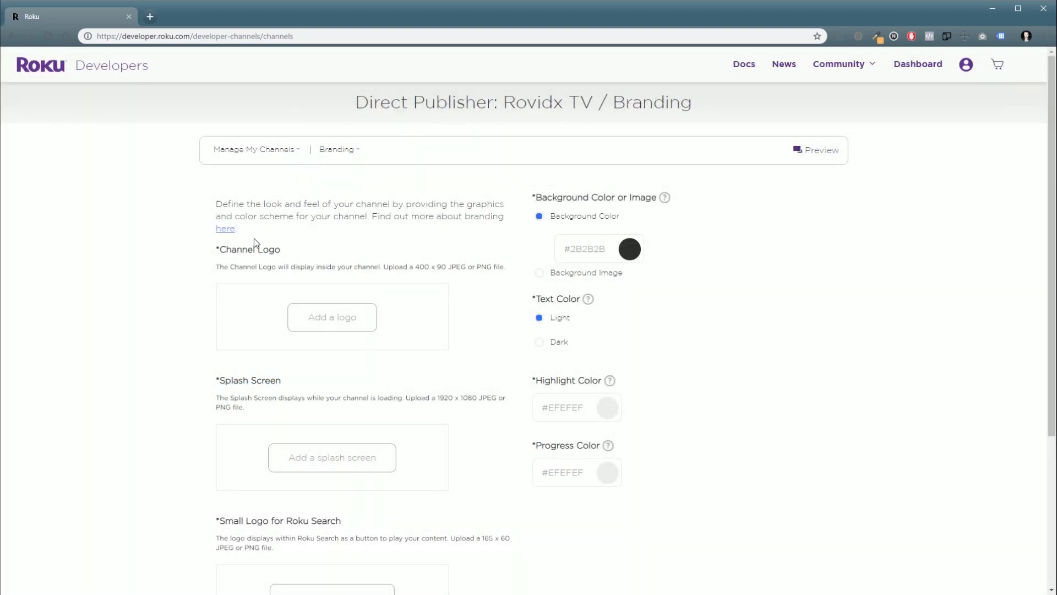
Step: Choose the image files for the channel logo and the splash screen
{"action": "scroll", "coordinate": [235, 311], "scroll_direction": "down", "scroll_amount": 2}
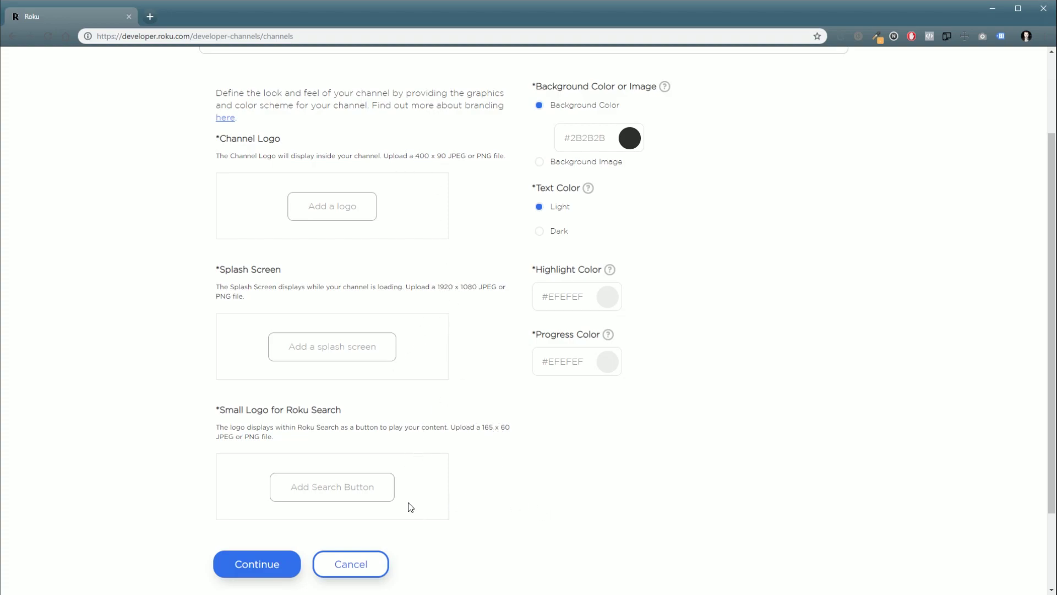
{"action": "left_click", "coordinate": [317, 214]}
{"action": "double_click", "coordinate": [40, 44]}
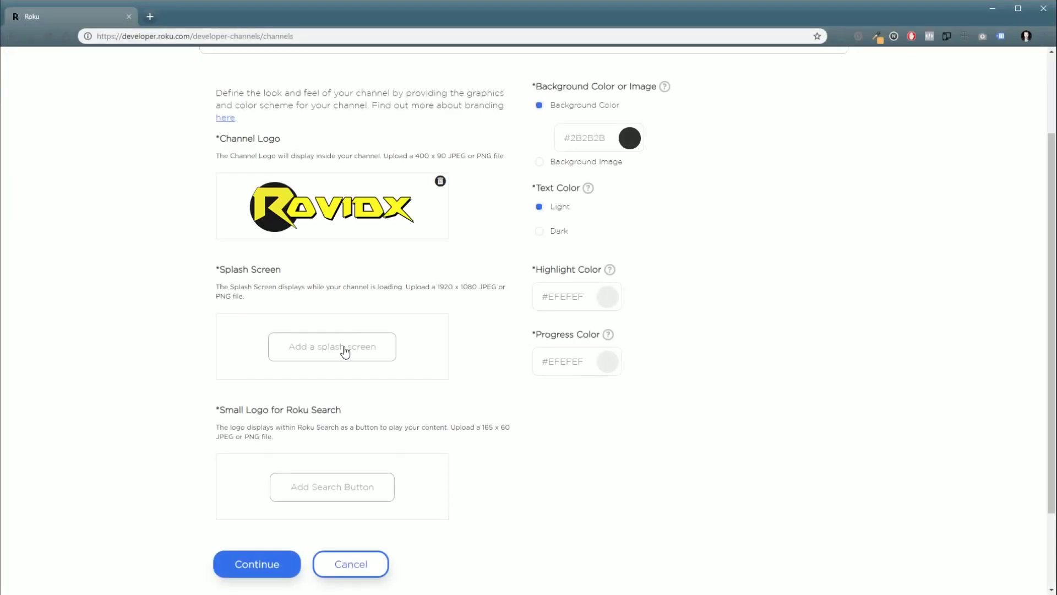
{"action": "left_click", "coordinate": [346, 351]}
{"action": "double_click", "coordinate": [100, 48]}
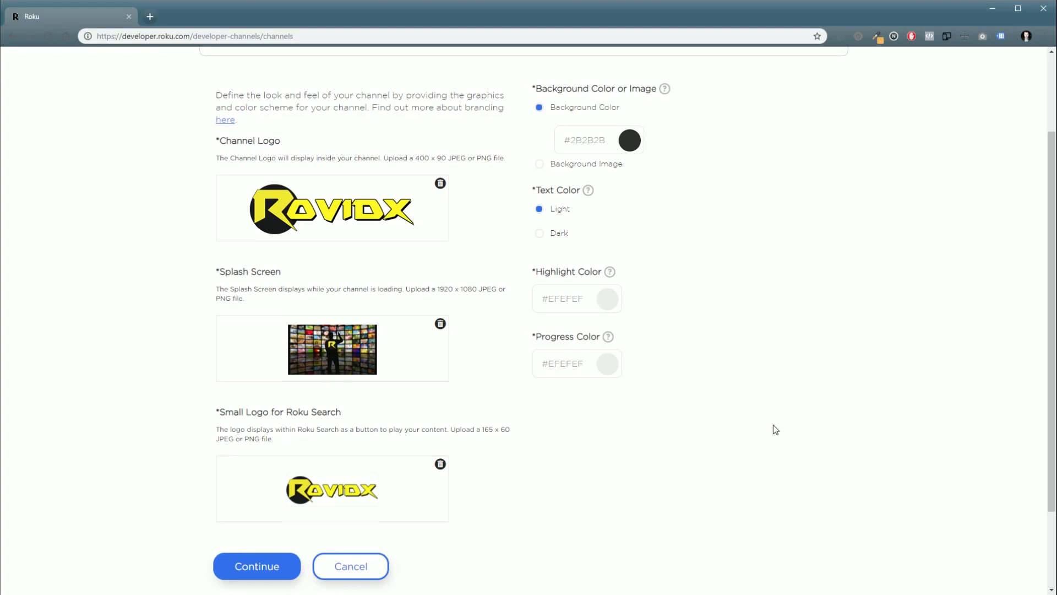
{"action": "scroll", "coordinate": [661, 308], "scroll_direction": "up", "scroll_amount": 3}
Step: Set the highlight colour to green and the progress colour to light blue
{"action": "left_click", "coordinate": [625, 252]}
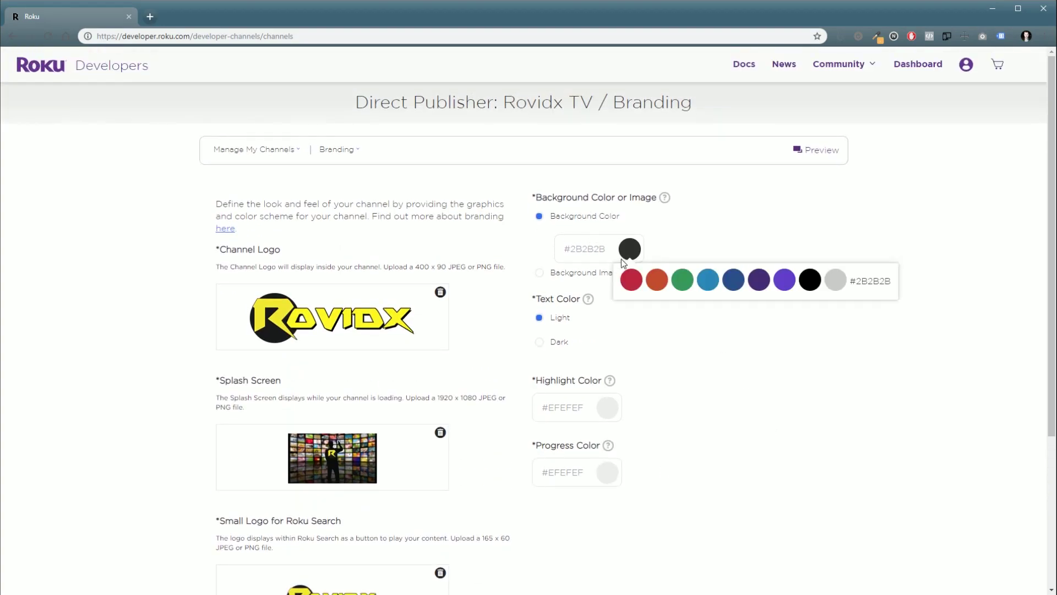
{"action": "left_click", "coordinate": [525, 363]}
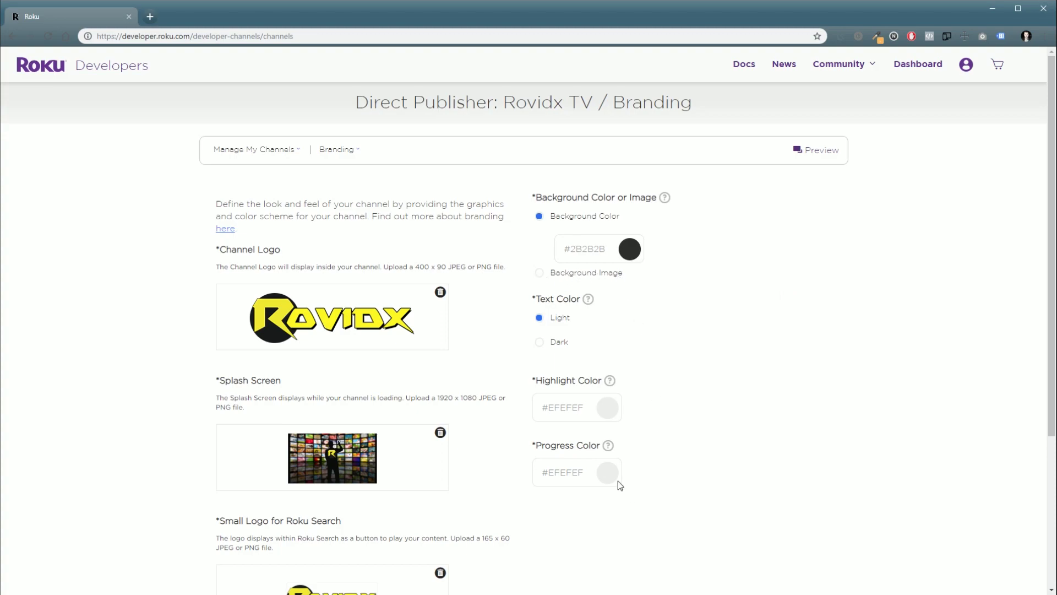
{"action": "left_click", "coordinate": [566, 483]}
{"action": "left_click", "coordinate": [606, 412]}
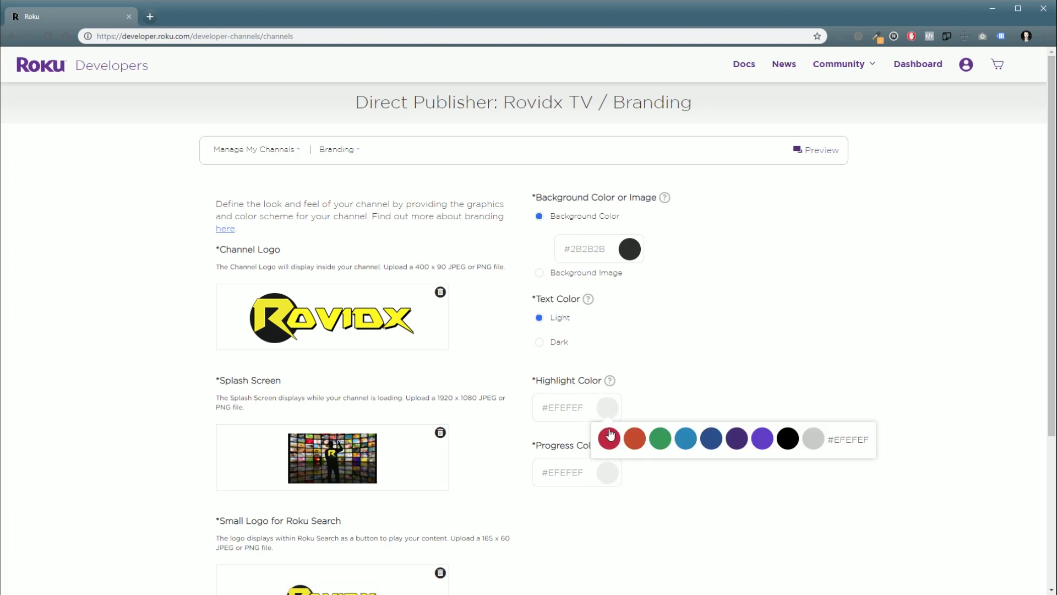
{"action": "left_click", "coordinate": [660, 440]}
{"action": "left_click", "coordinate": [610, 472]}
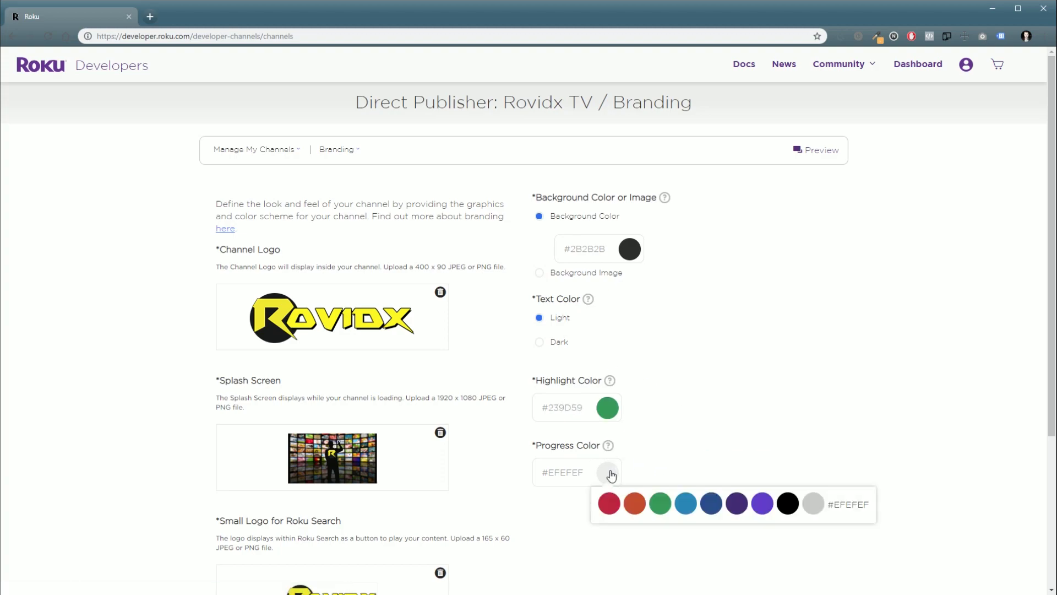
{"action": "left_click", "coordinate": [685, 502]}
Step: Make the background colour purple #6330CC and submit the branding settings
{"action": "left_click", "coordinate": [610, 243]}
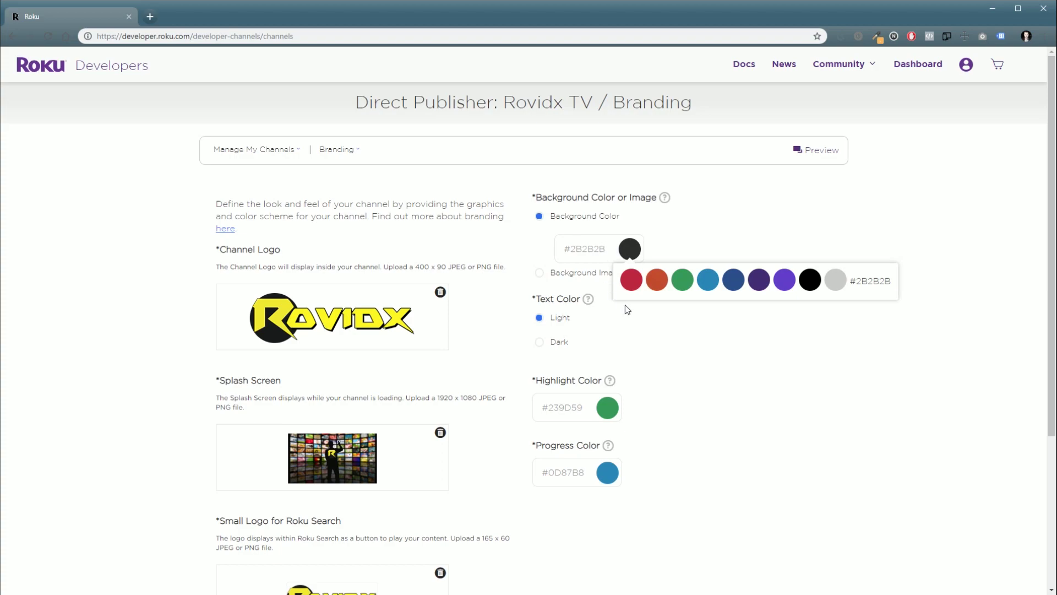
{"action": "left_click", "coordinate": [784, 280]}
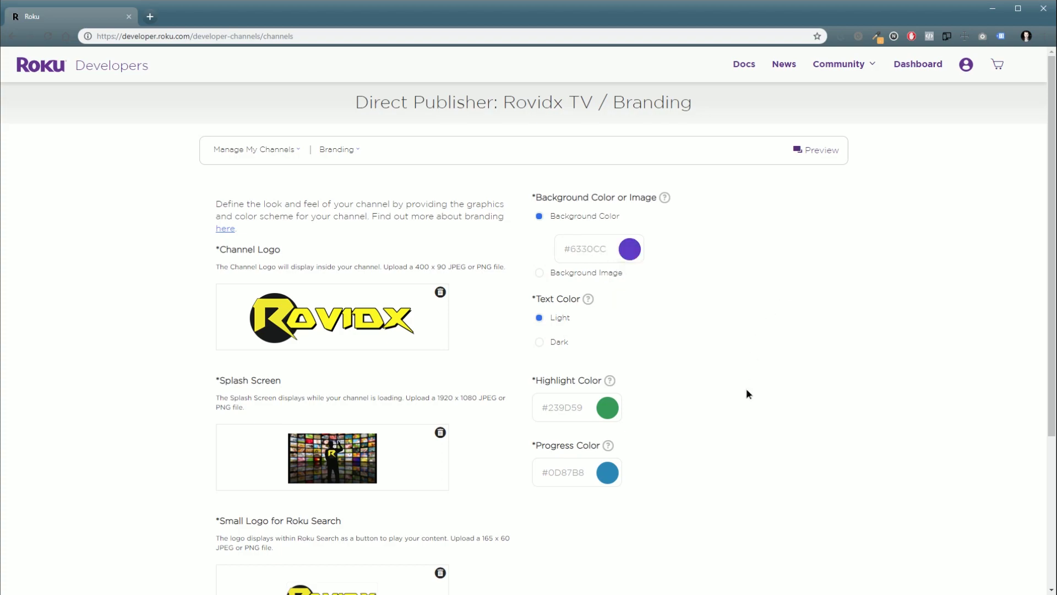
{"action": "scroll", "coordinate": [802, 430], "scroll_direction": "down", "scroll_amount": 4}
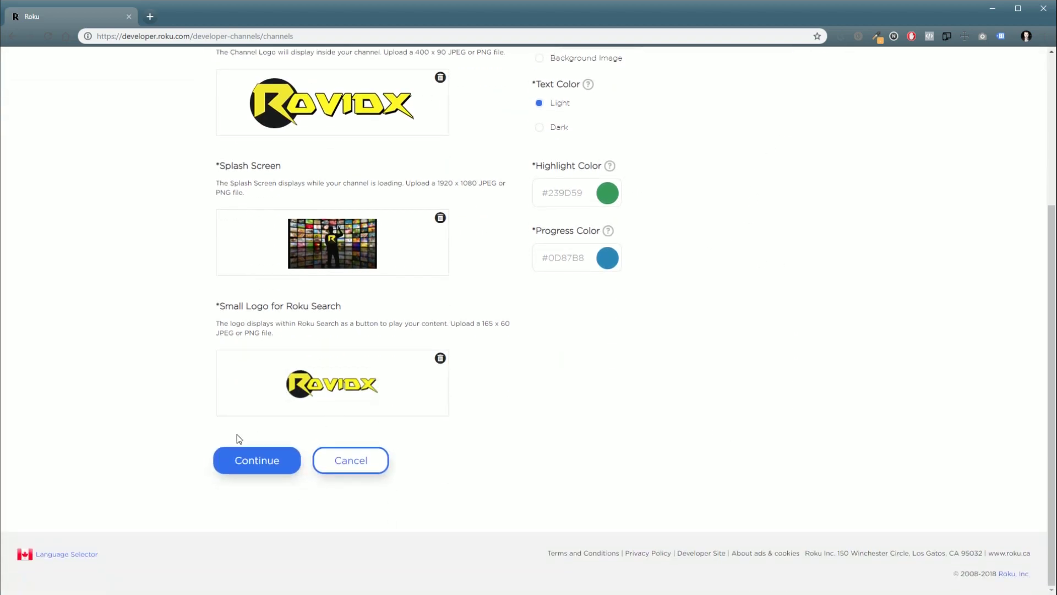
{"action": "left_click", "coordinate": [243, 468]}
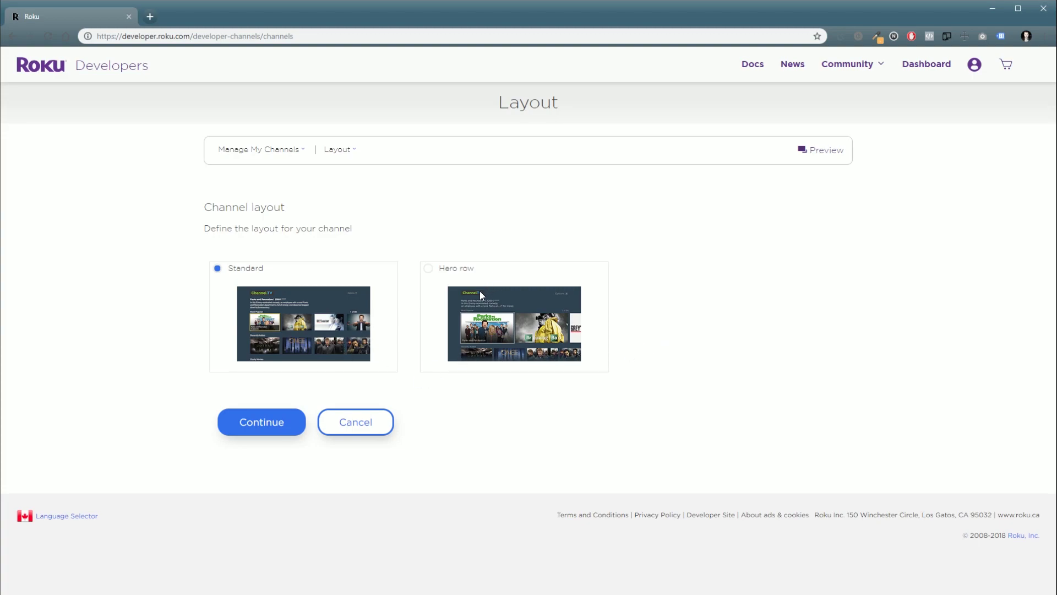
Step: Choose the Hero row layout for Rovidx TV and save it
{"action": "left_click", "coordinate": [444, 274]}
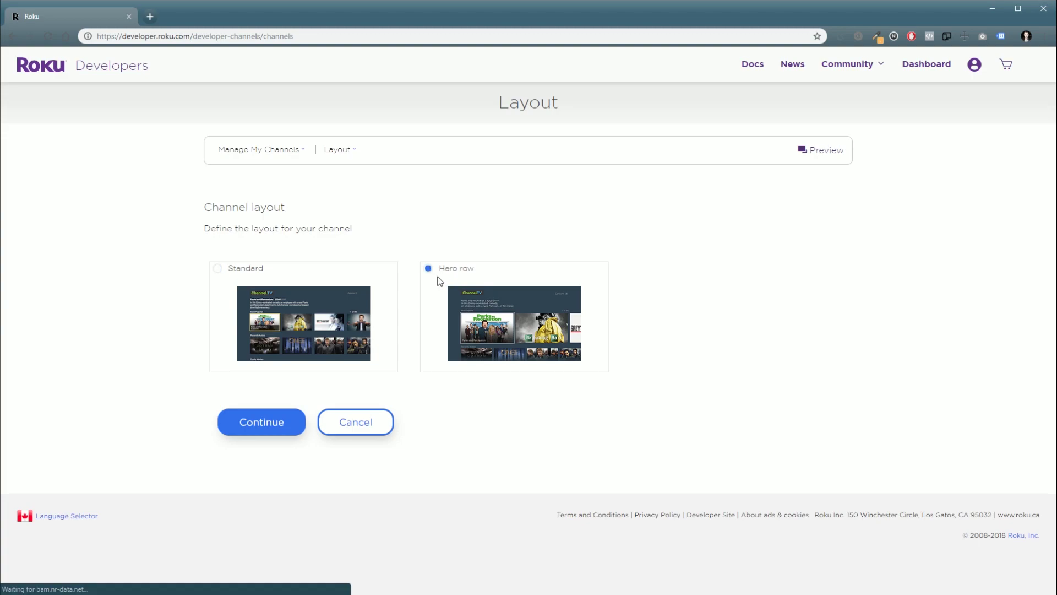
{"action": "left_click", "coordinate": [262, 427]}
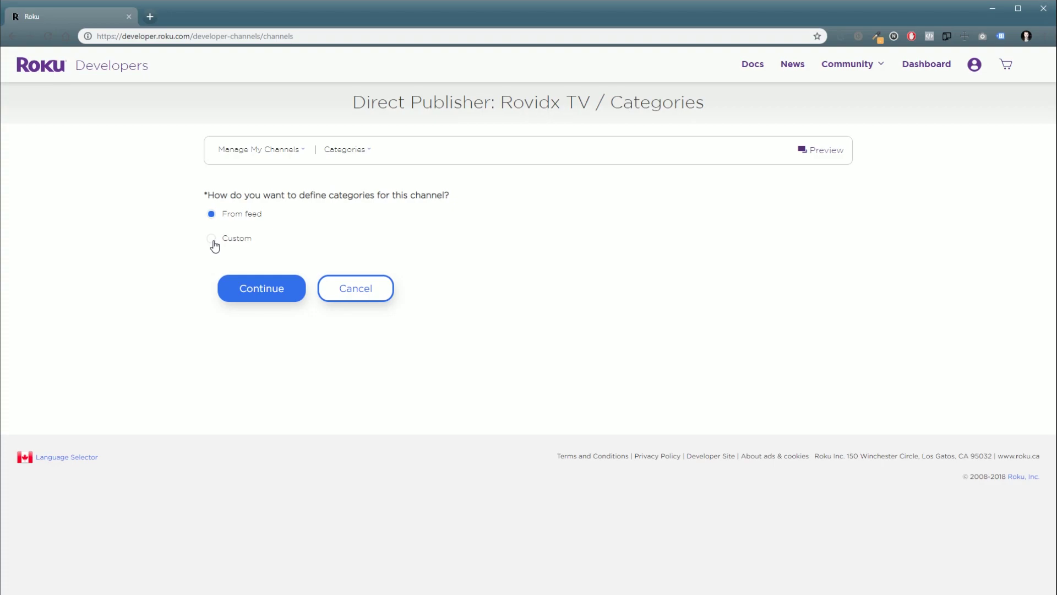
Step: Preview Custom categories, then keep categories From feed and save
{"action": "left_click", "coordinate": [213, 240]}
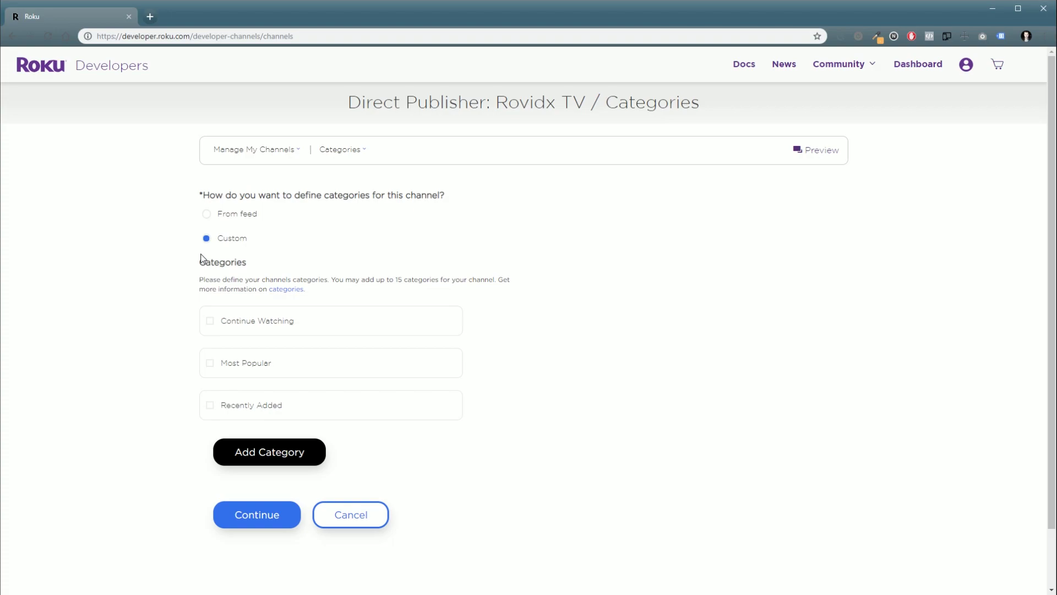
{"action": "left_click", "coordinate": [205, 218]}
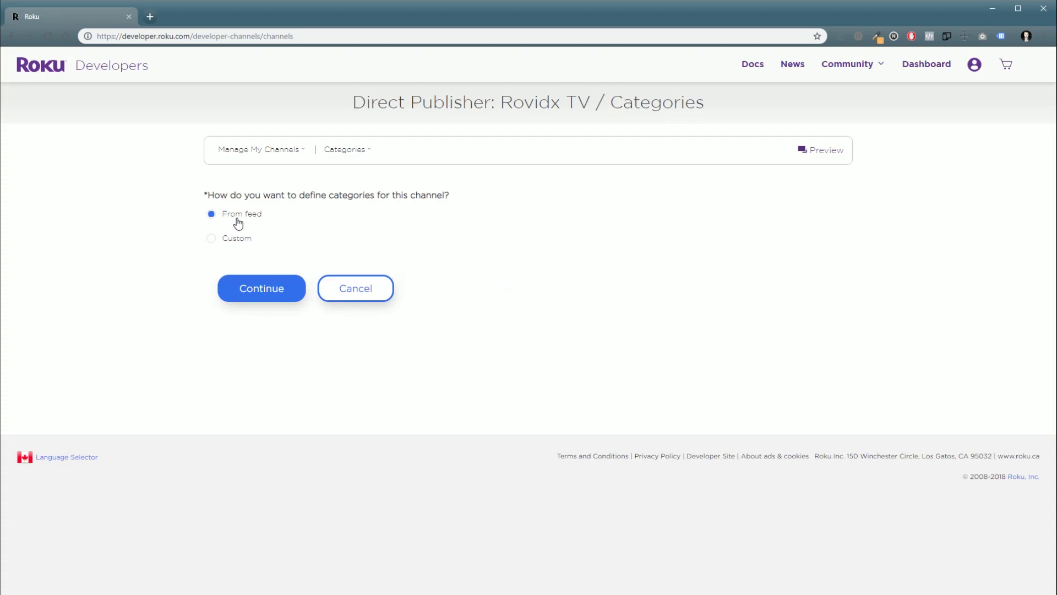
{"action": "left_click", "coordinate": [277, 292]}
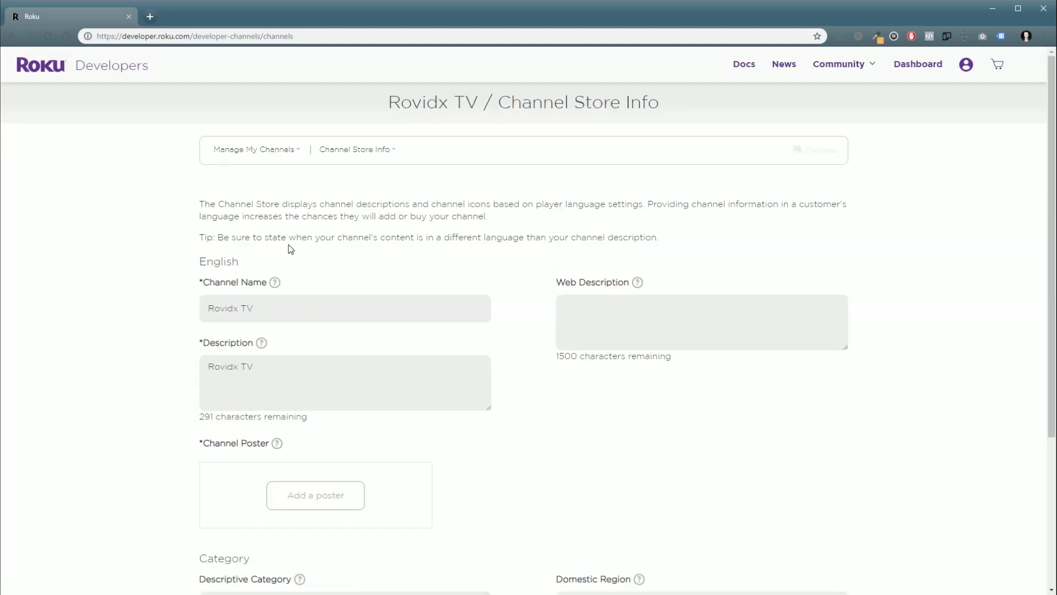
Step: Upload the Rovidx channel poster image to the store info
{"action": "scroll", "coordinate": [307, 346], "scroll_direction": "down", "scroll_amount": 2}
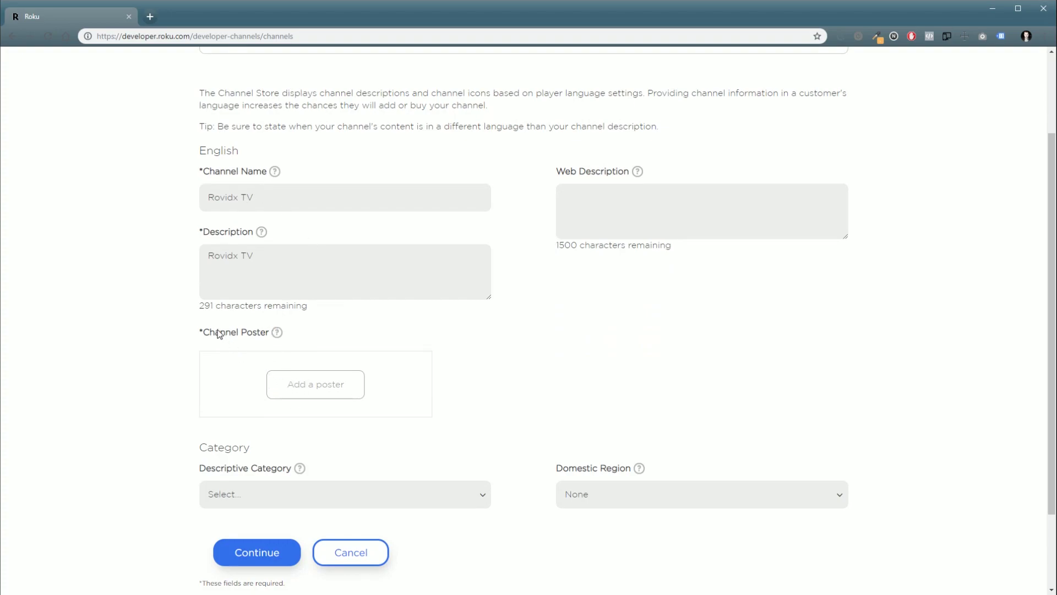
{"action": "left_click", "coordinate": [318, 397]}
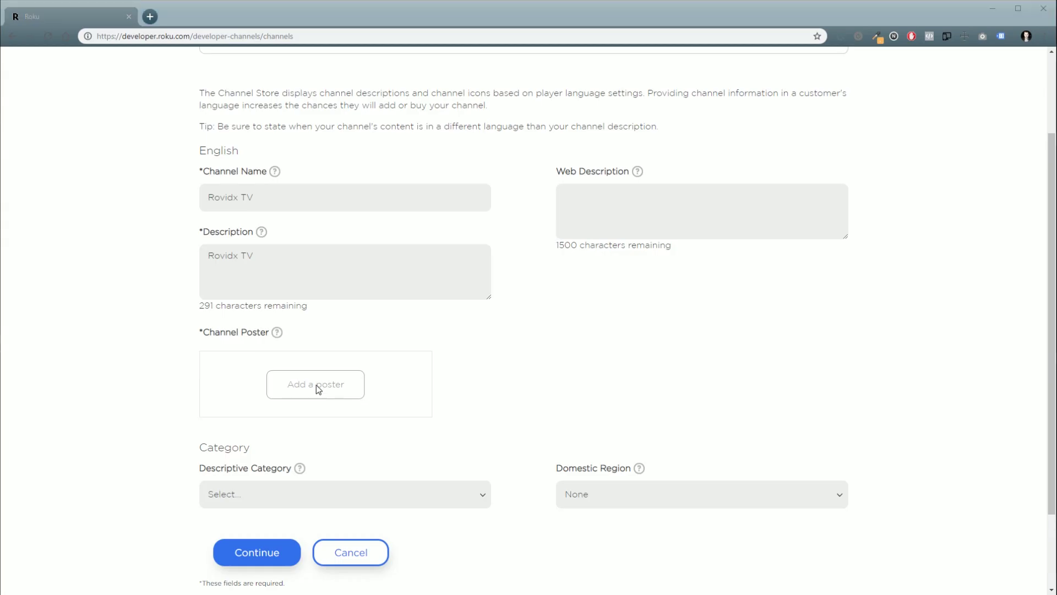
{"action": "double_click", "coordinate": [46, 58]}
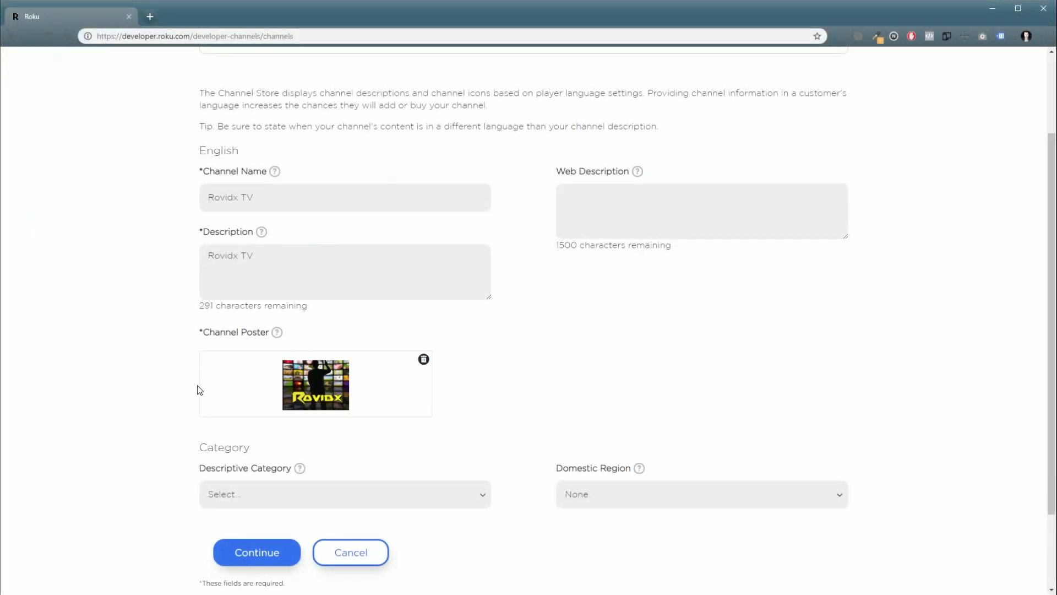
Step: Set Descriptive Category to Web Video and Domestic Region to Canada, then save
{"action": "left_click", "coordinate": [253, 501]}
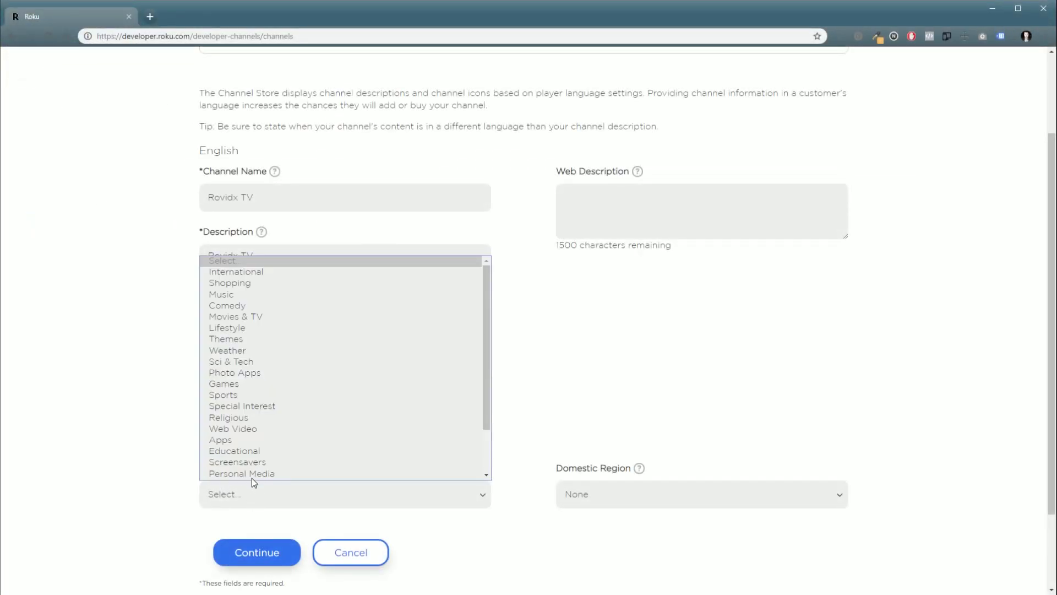
{"action": "left_click", "coordinate": [257, 427]}
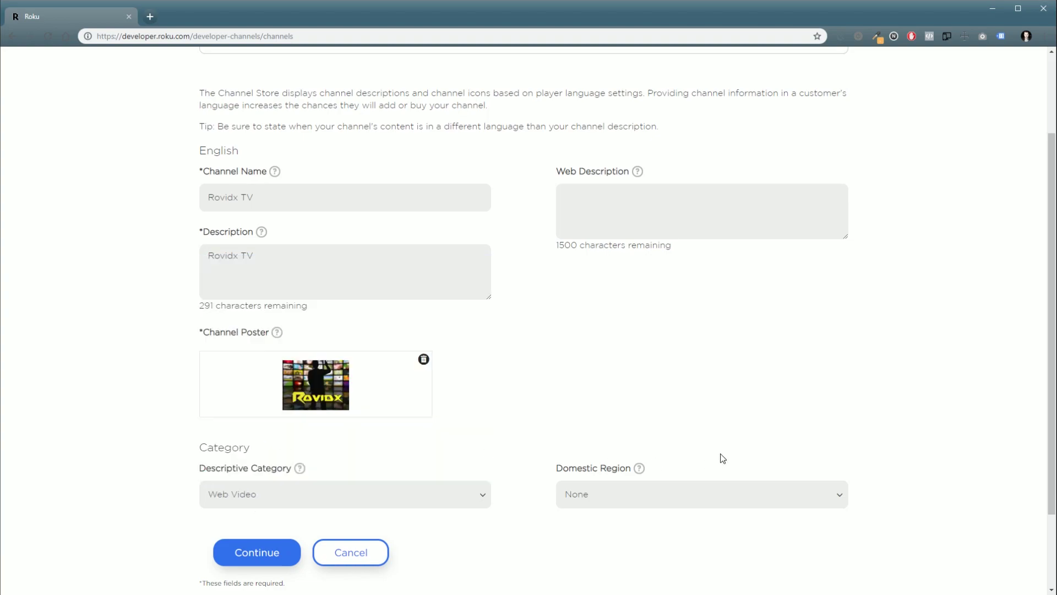
{"action": "left_click", "coordinate": [654, 202]}
{"action": "left_click", "coordinate": [616, 492]}
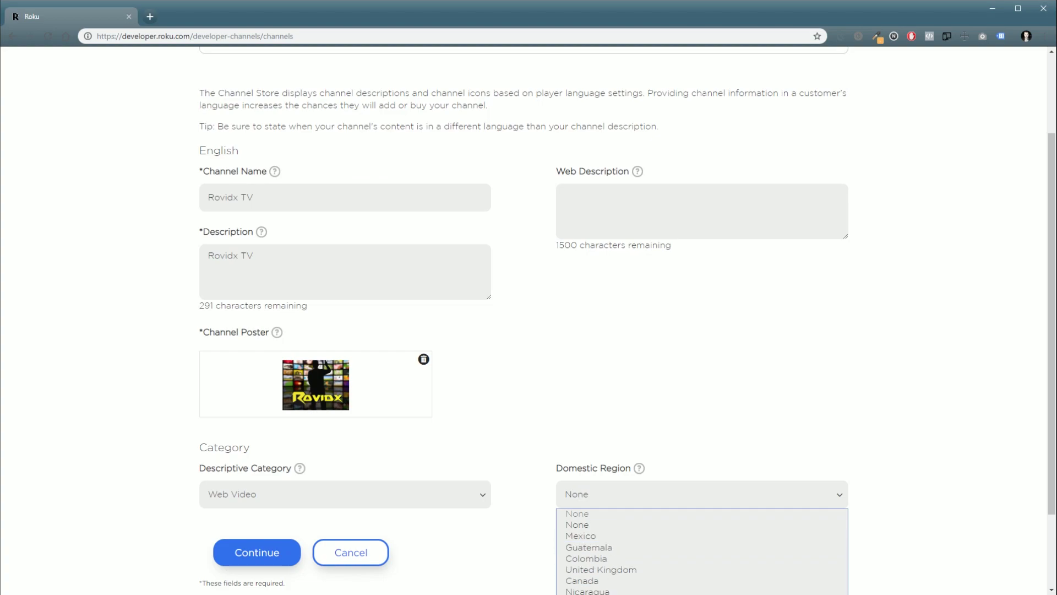
{"action": "left_click", "coordinate": [582, 580]}
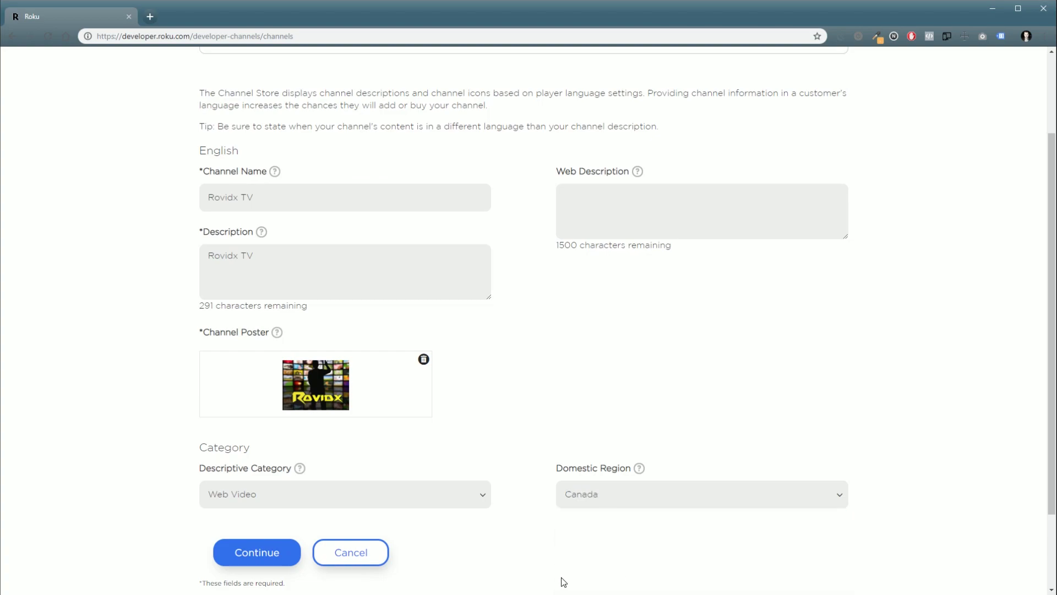
{"action": "left_click", "coordinate": [267, 556]}
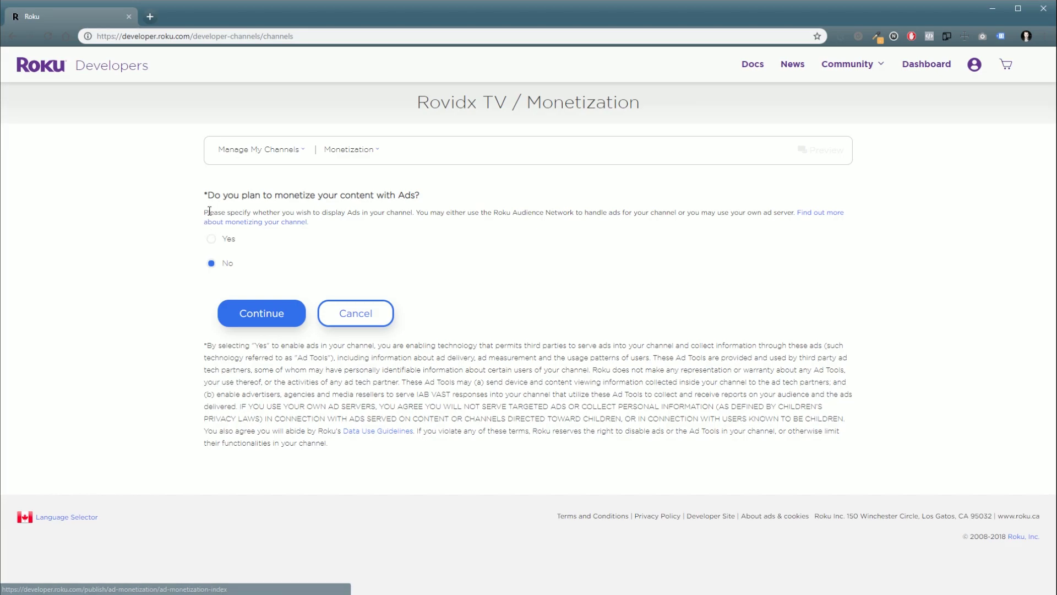
Step: Leave ads off, auto-generate one store screenshot, and save the screenshots
{"action": "left_click", "coordinate": [272, 326]}
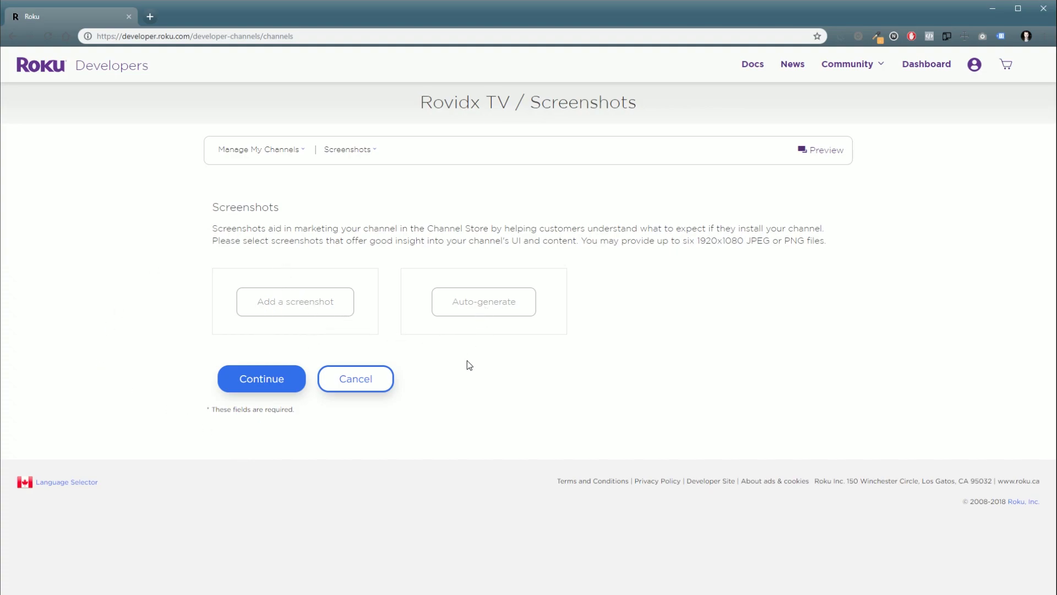
{"action": "left_click", "coordinate": [517, 302]}
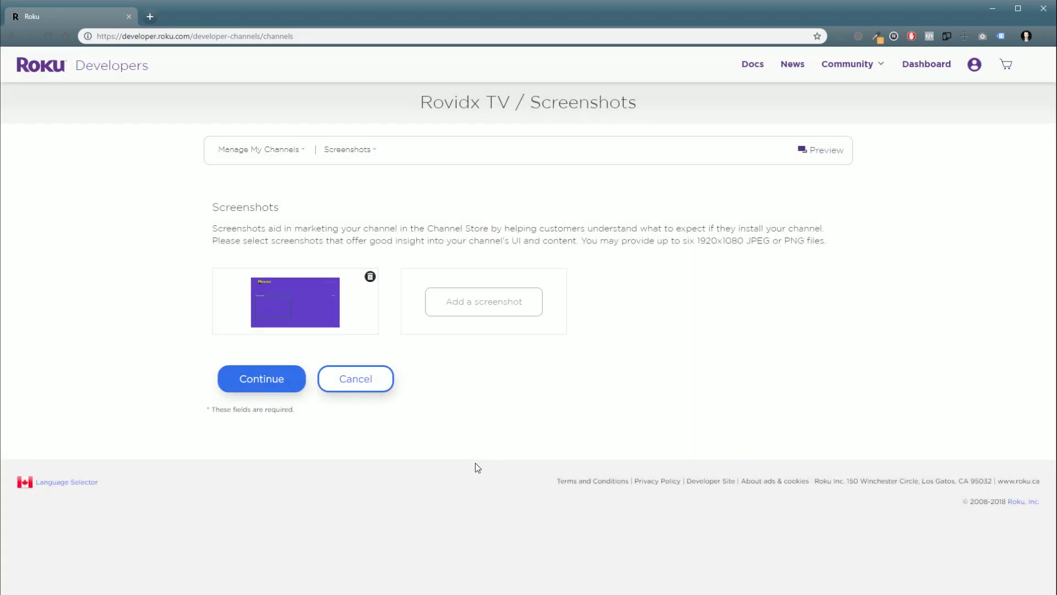
{"action": "left_click", "coordinate": [241, 384]}
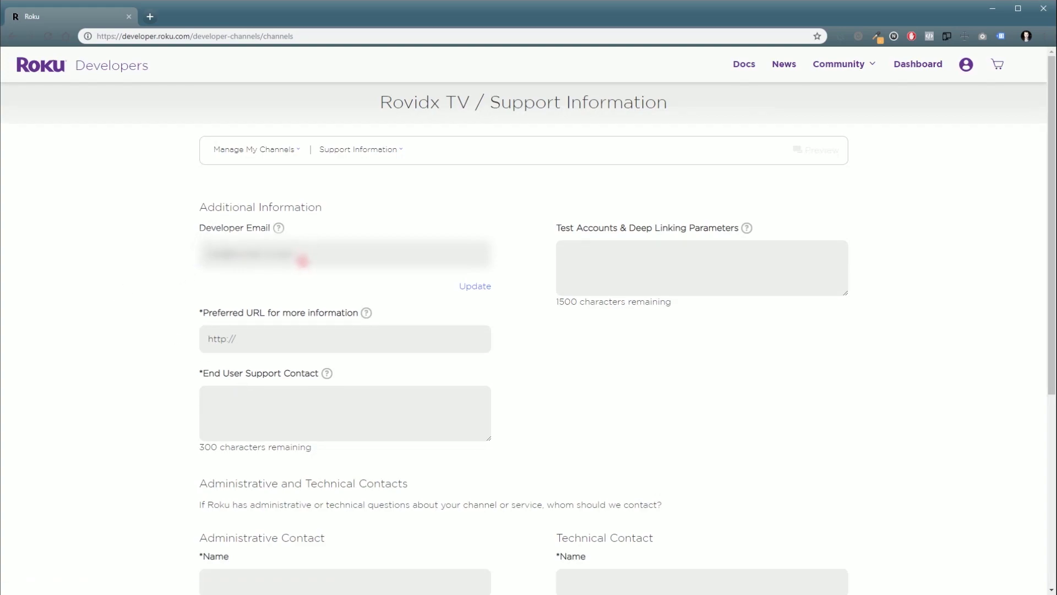
{"action": "scroll", "coordinate": [297, 331], "scroll_direction": "down", "scroll_amount": 2}
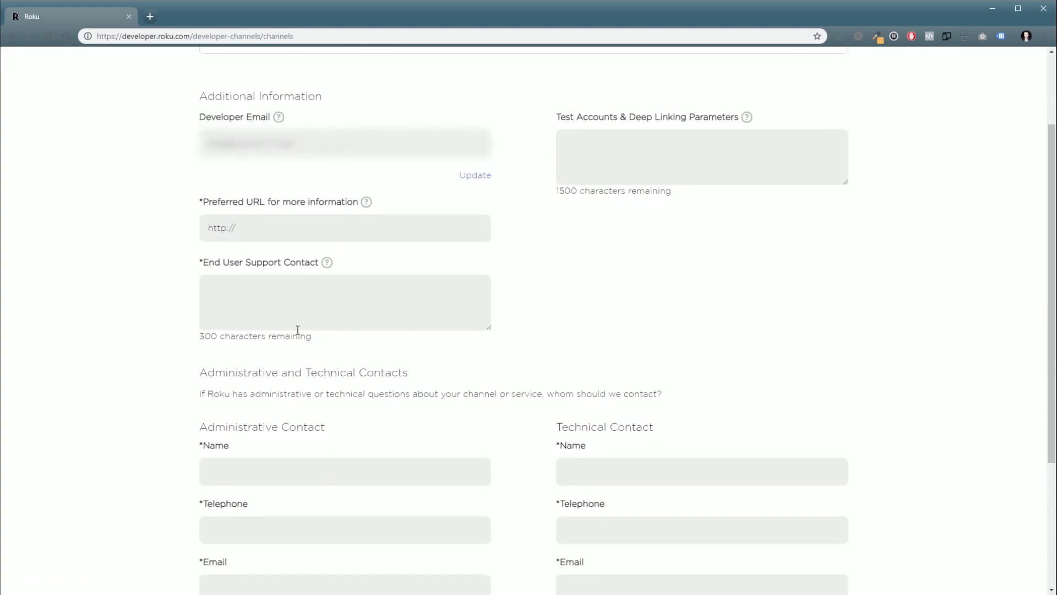
{"action": "triple_click", "coordinate": [268, 227]}
{"action": "key", "text": "End"}
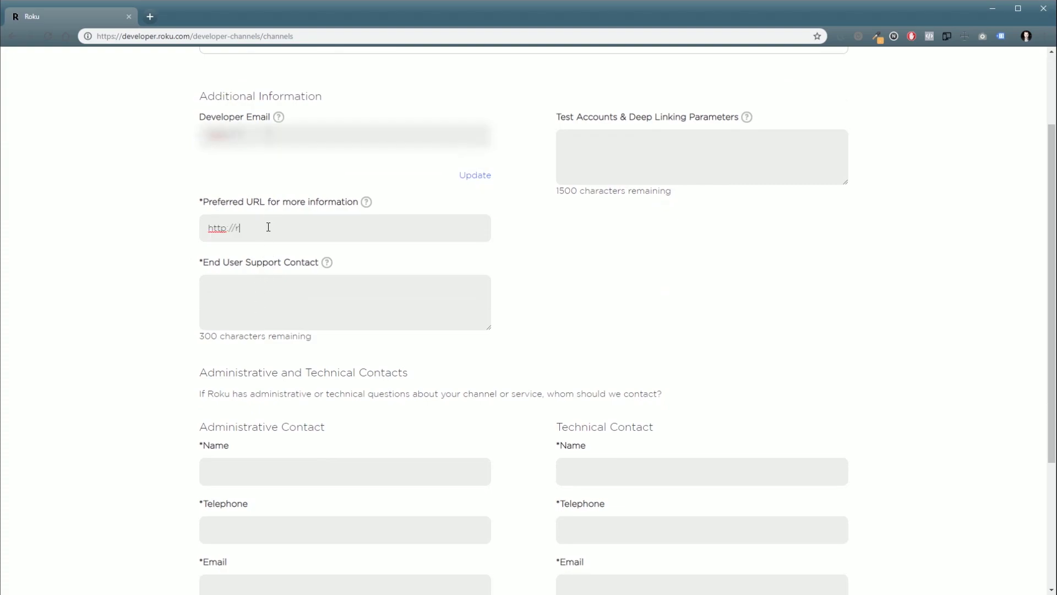
{"action": "type", "text": "rovidx.com"}
{"action": "key", "text": "Tab"}
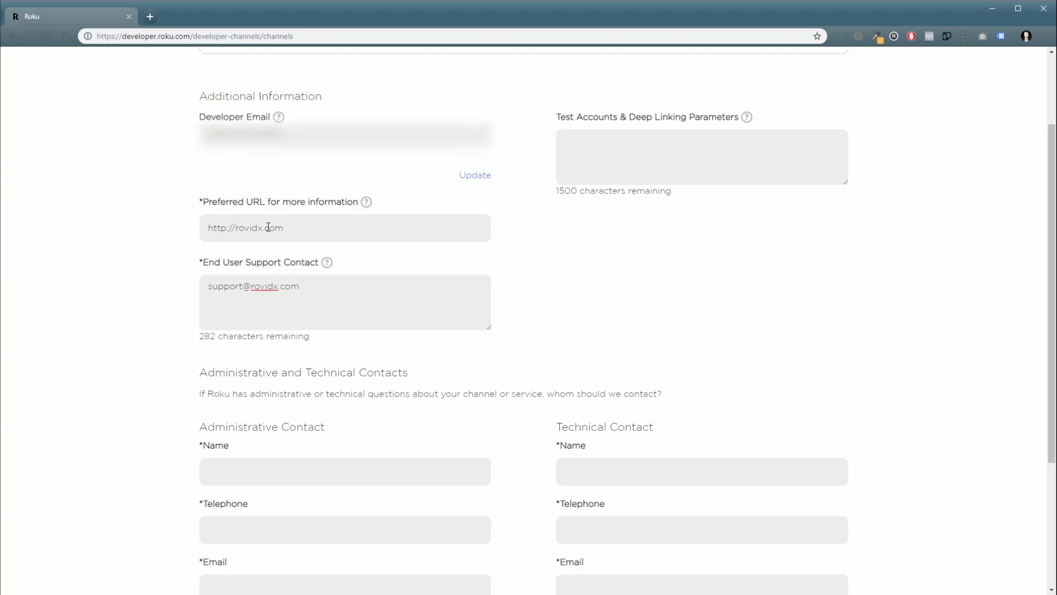
Step: Autofill the administrative and technical contact details
{"action": "scroll", "coordinate": [338, 331], "scroll_direction": "down", "scroll_amount": 3}
{"action": "key", "text": "Return"}
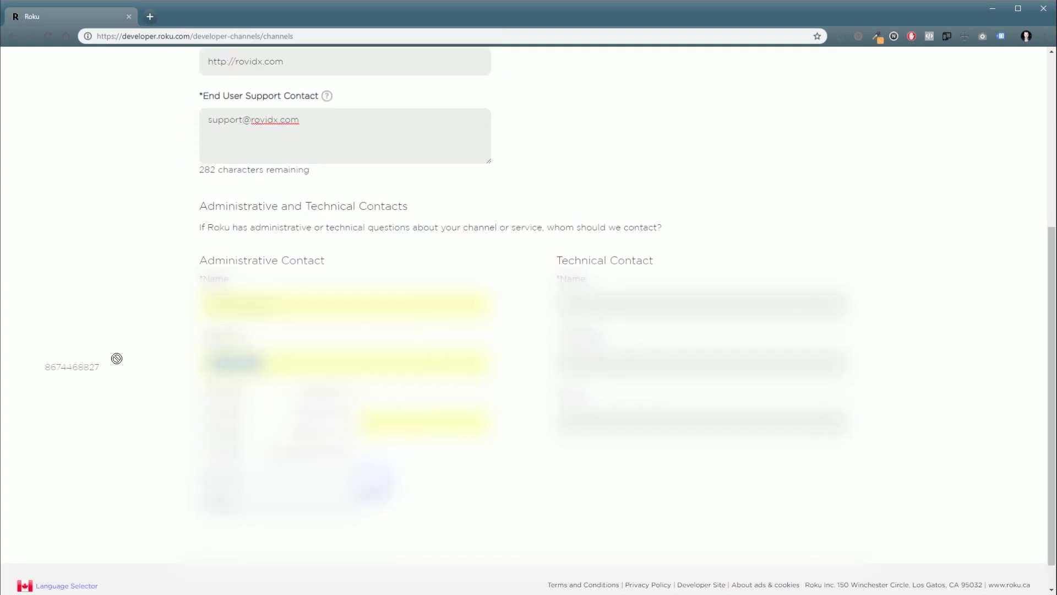
{"action": "left_click", "coordinate": [605, 304]}
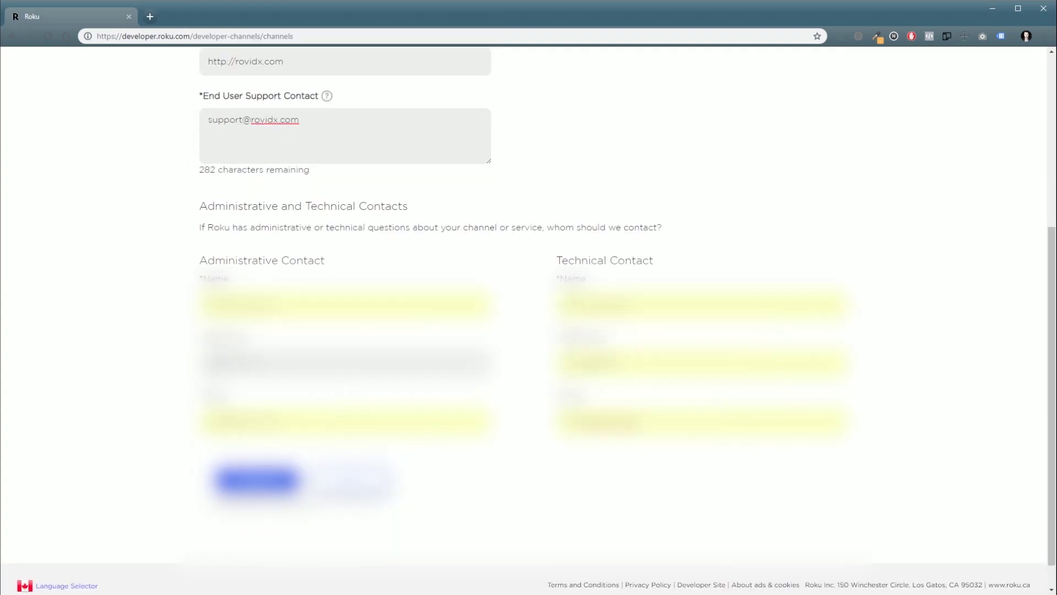